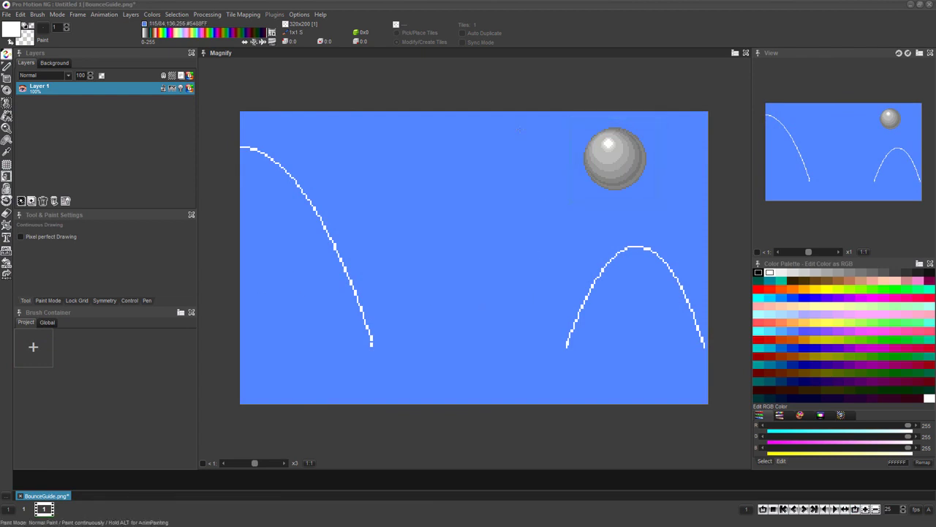
Step: Draw a white curve joining the ends of the two existing arcs so it peaks midway between them, completing the bounce path
{"action": "left_click", "coordinate": [6, 67]}
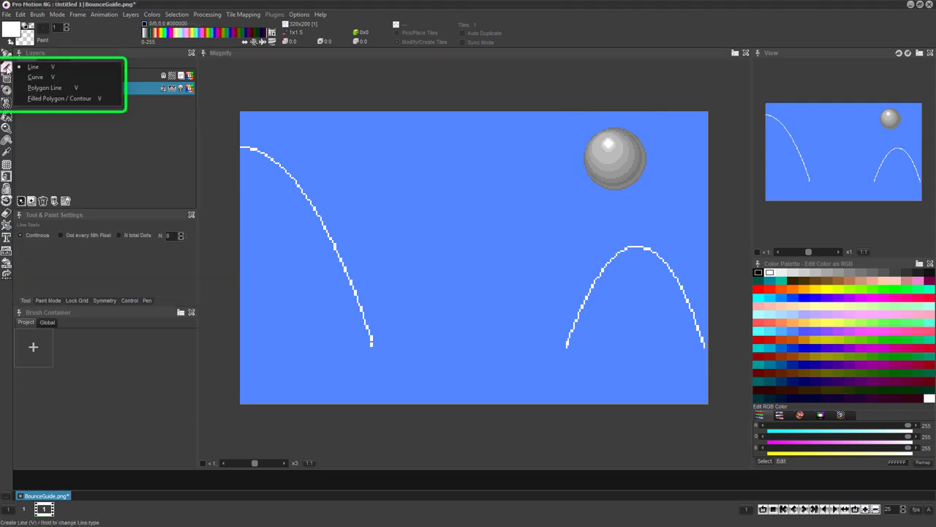
{"action": "left_click", "coordinate": [42, 78]}
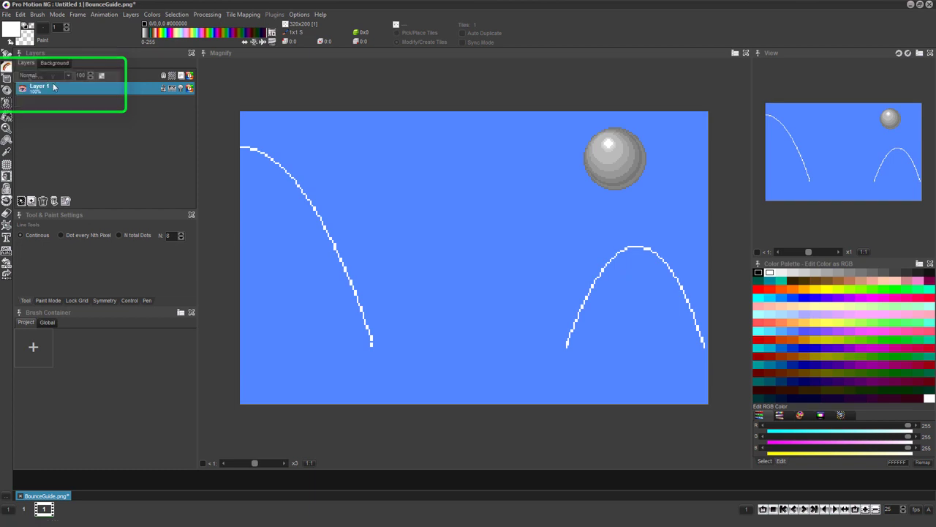
{"action": "left_click_drag", "start_coordinate": [371, 346], "coordinate": [567, 347]}
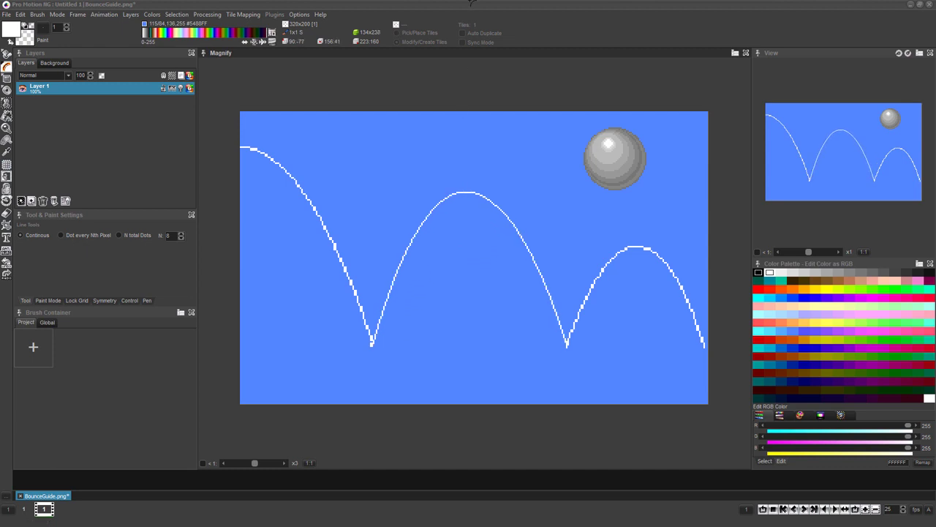
{"action": "left_click", "coordinate": [472, 3]}
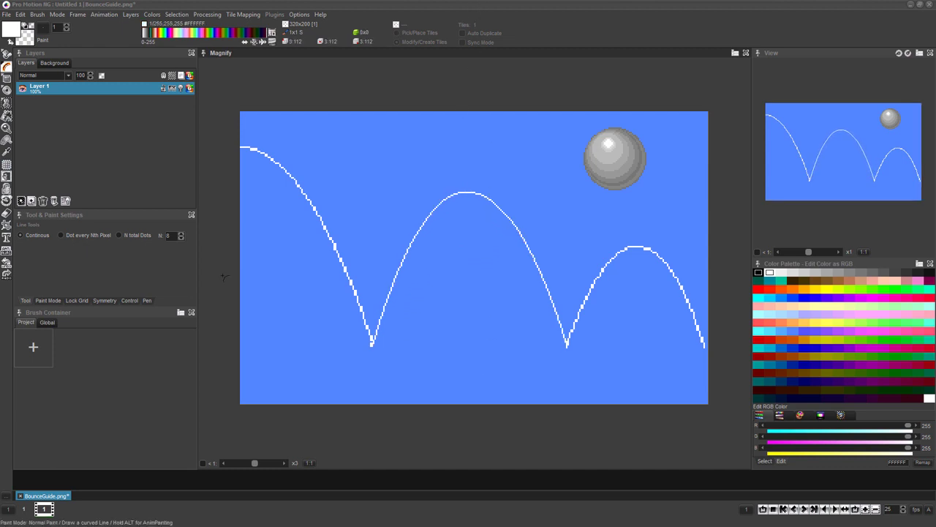
Step: Sample the canvas's blue (#5488FF) as the secondary color
{"action": "key", "text": "d"}
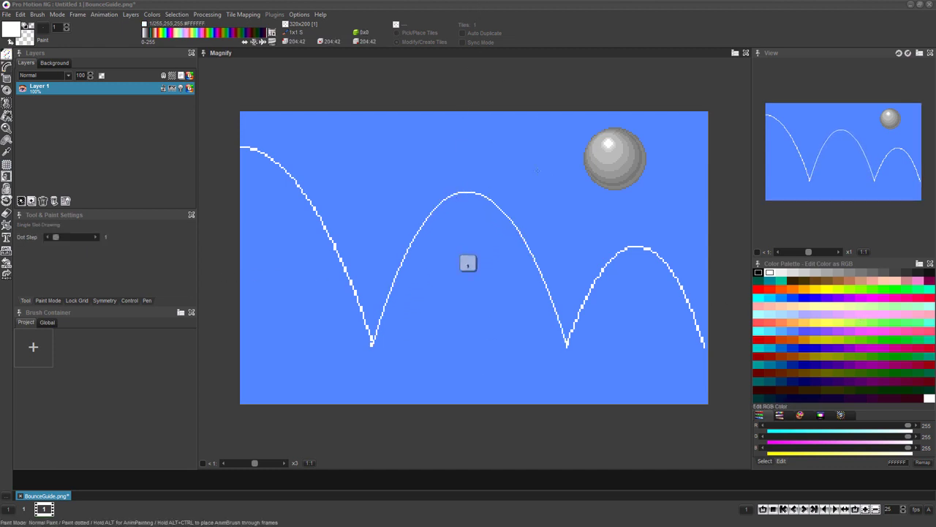
{"action": "left_click", "coordinate": [547, 173]}
{"action": "key", "text": "comma"}
{"action": "left_click", "coordinate": [549, 146]}
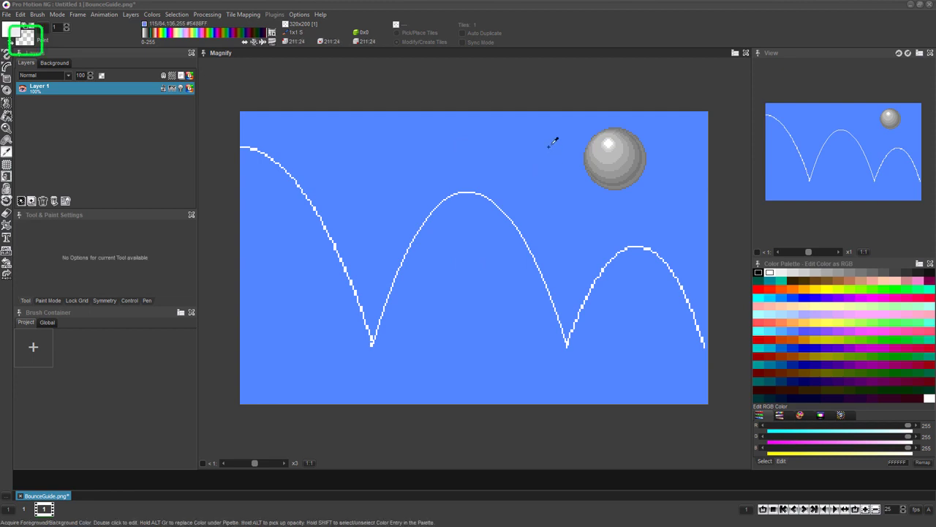
{"action": "left_click", "coordinate": [549, 146]}
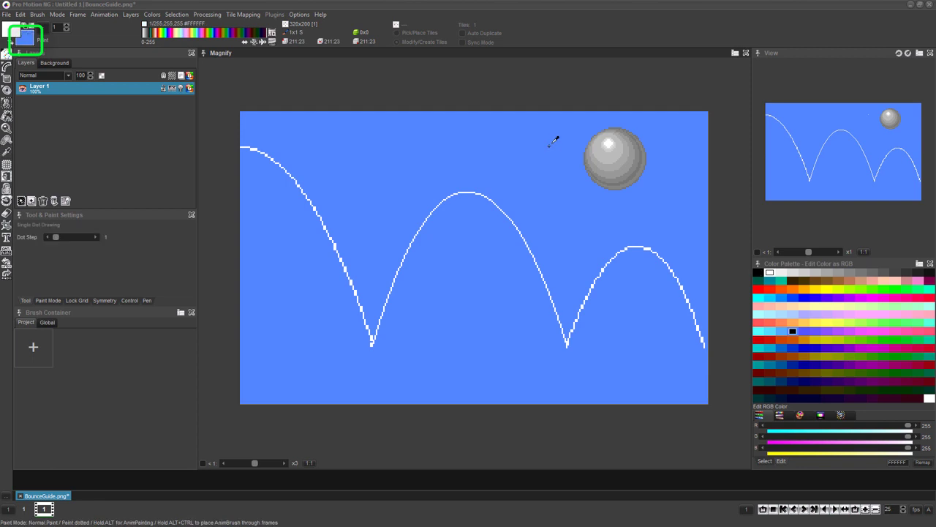
Step: Grab the ball as a brush, store it in the project's brush container, and return to the single-pixel brush
{"action": "key", "text": "b"}
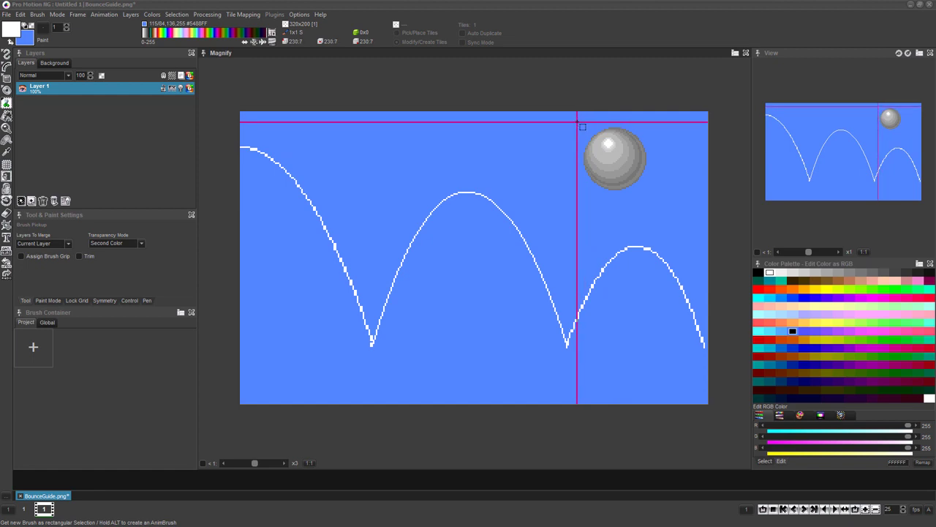
{"action": "mouse_move", "coordinate": [578, 122]}
{"action": "left_mouse_down"}
{"action": "mouse_move", "coordinate": [635, 192]}
{"action": "mouse_move", "coordinate": [653, 194]}
{"action": "left_mouse_up"}
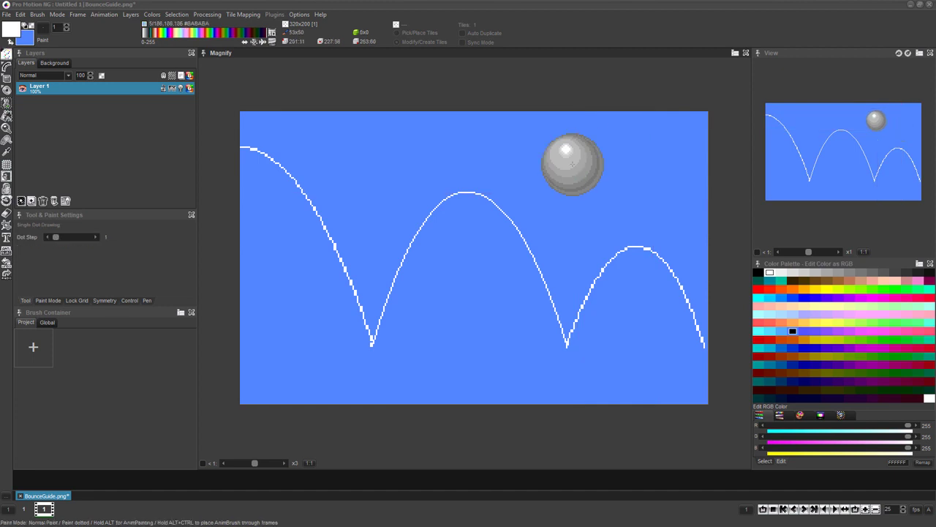
{"action": "right_click", "coordinate": [34, 350]}
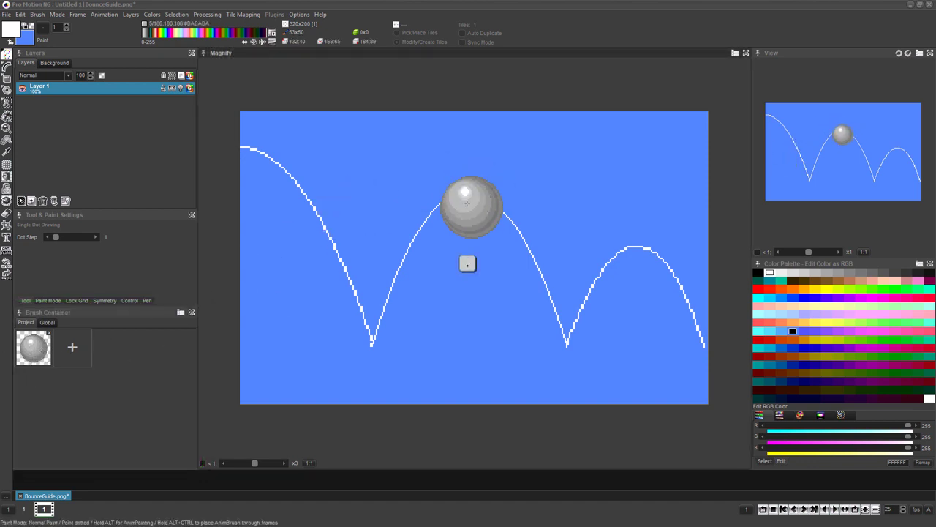
{"action": "key", "text": "."}
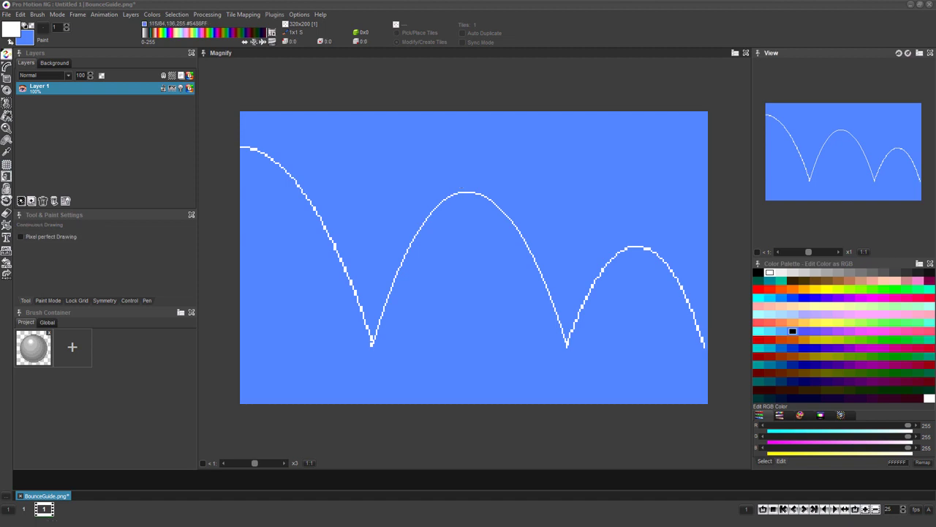
Step: Open bounceBG.png as a second project and return to the BounceGuide.png project
{"action": "left_click_drag", "start_coordinate": [935, 292], "coordinate": [680, 122]}
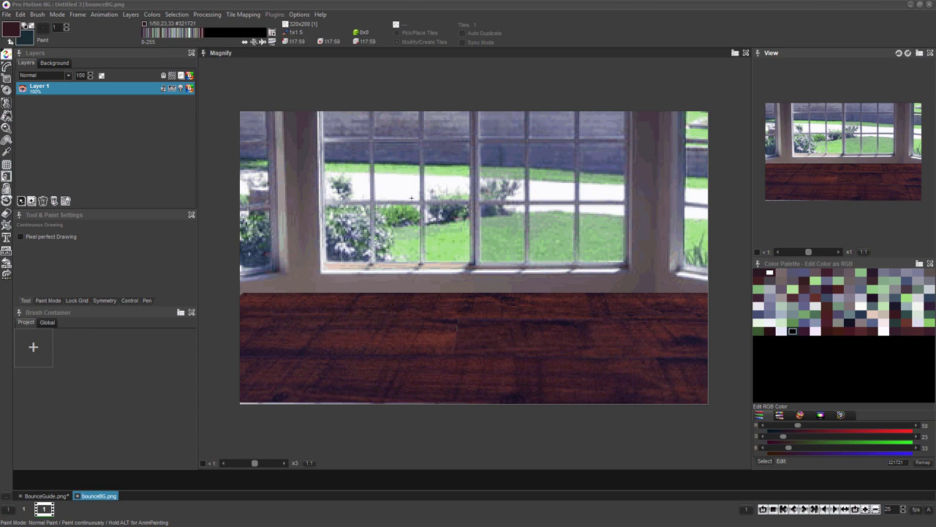
{"action": "key", "text": "ctrl+Tab"}
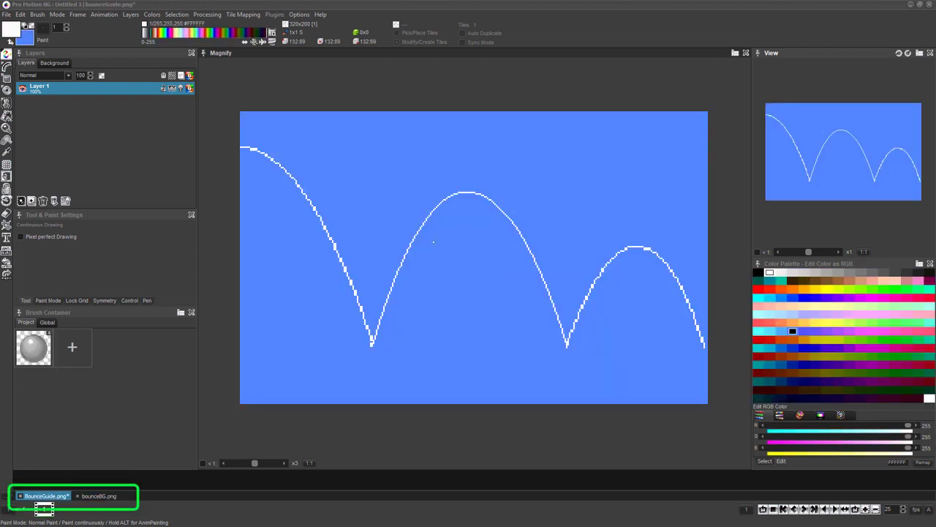
Step: Add a single-image layer below Layer 1 and name it Background
{"action": "left_click", "coordinate": [31, 201]}
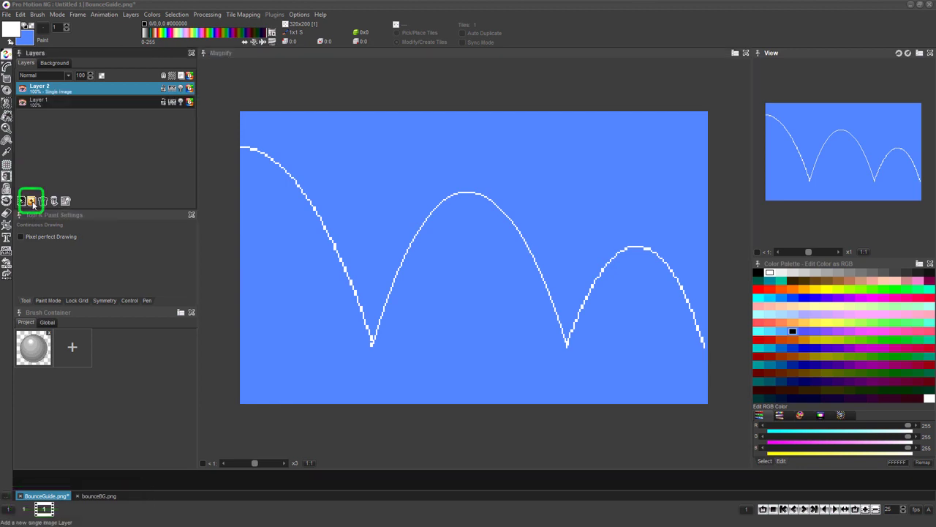
{"action": "left_click_drag", "start_coordinate": [59, 93], "coordinate": [63, 111]}
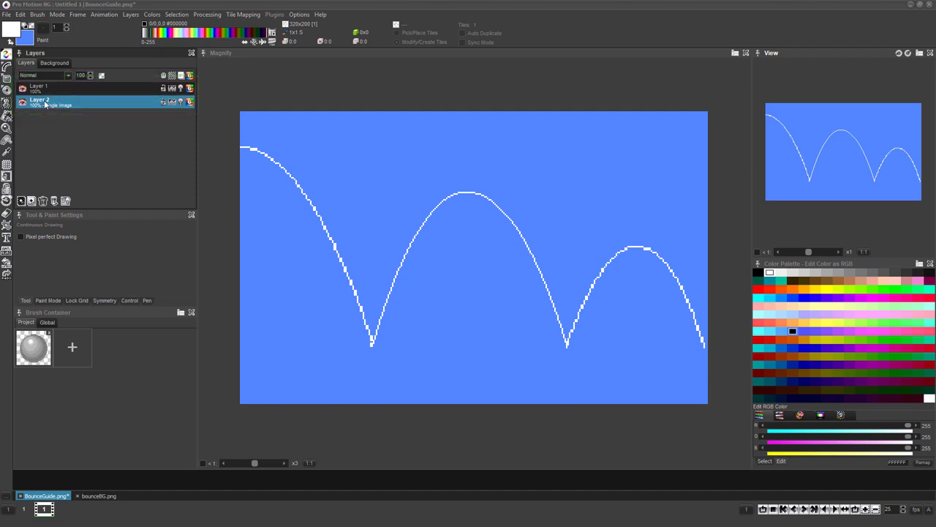
{"action": "double_click", "coordinate": [44, 104]}
{"action": "type", "text": "Background"}
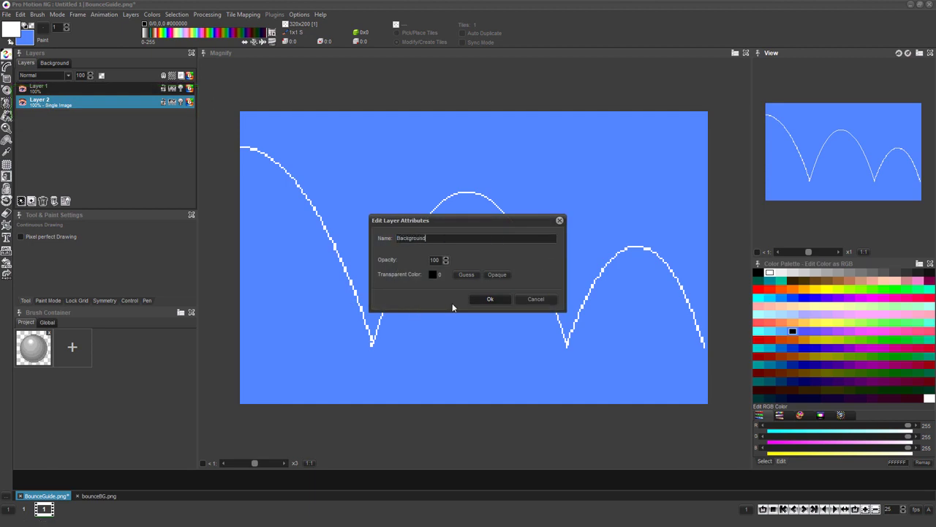
{"action": "left_click", "coordinate": [487, 301]}
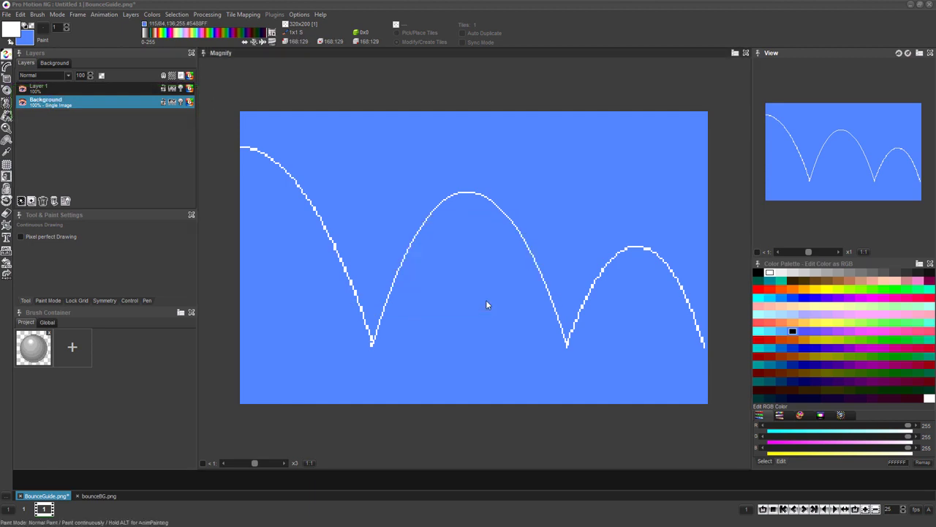
Step: Restore the default colors and fill Layer 1's blue areas with the transparent secondary color
{"action": "left_click", "coordinate": [83, 89]}
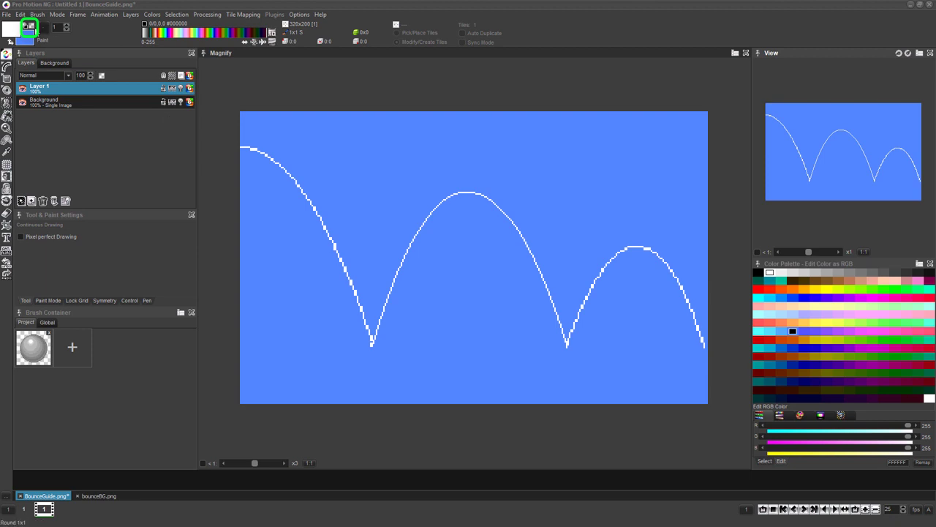
{"action": "left_click", "coordinate": [32, 26]}
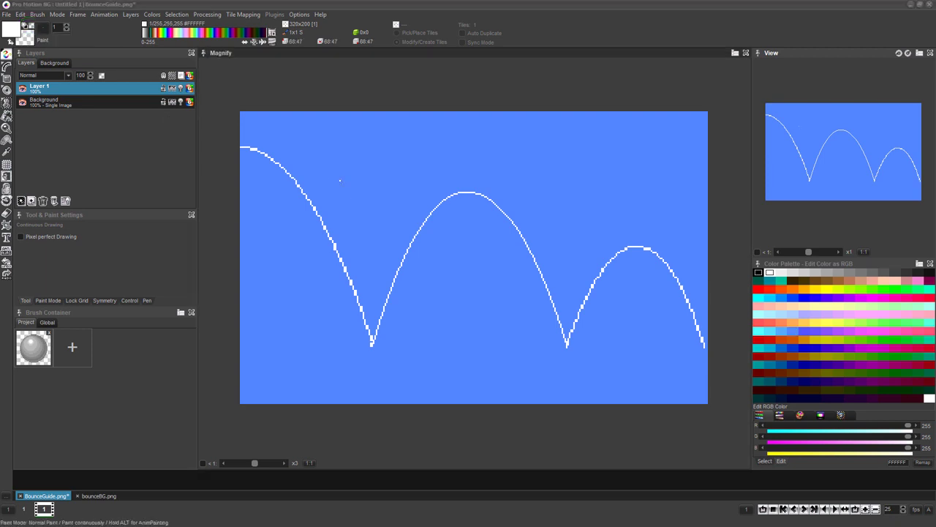
{"action": "key", "text": "f"}
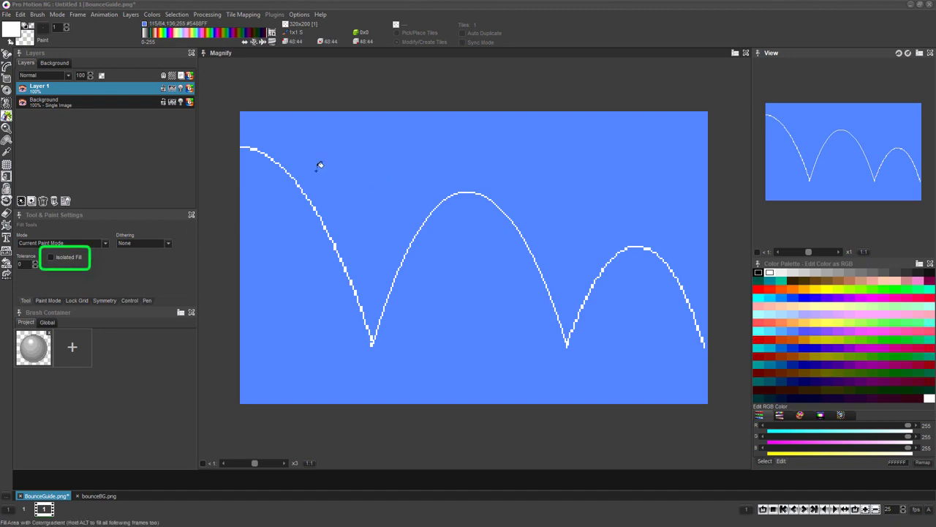
{"action": "right_click", "coordinate": [362, 159]}
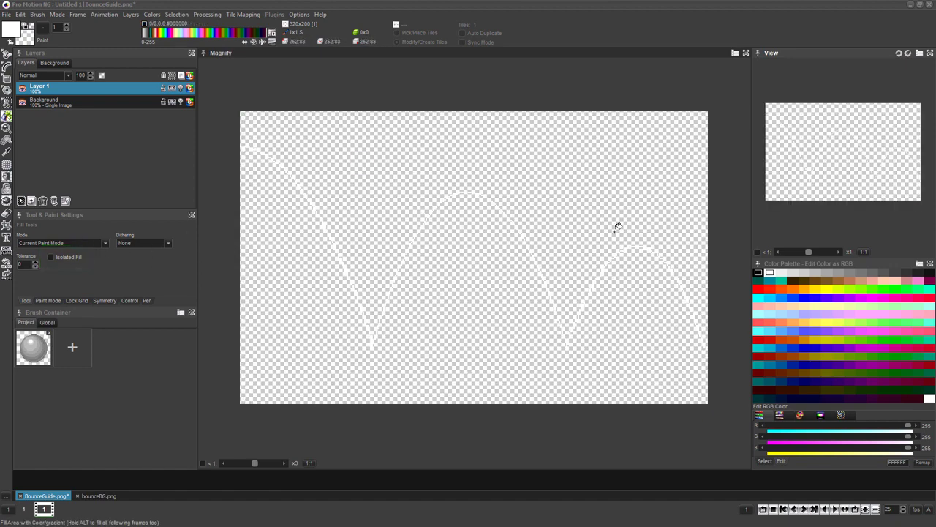
Step: Add a Display other Project effect to the Background layer, showing the Untitled 3 project
{"action": "left_click", "coordinate": [65, 104]}
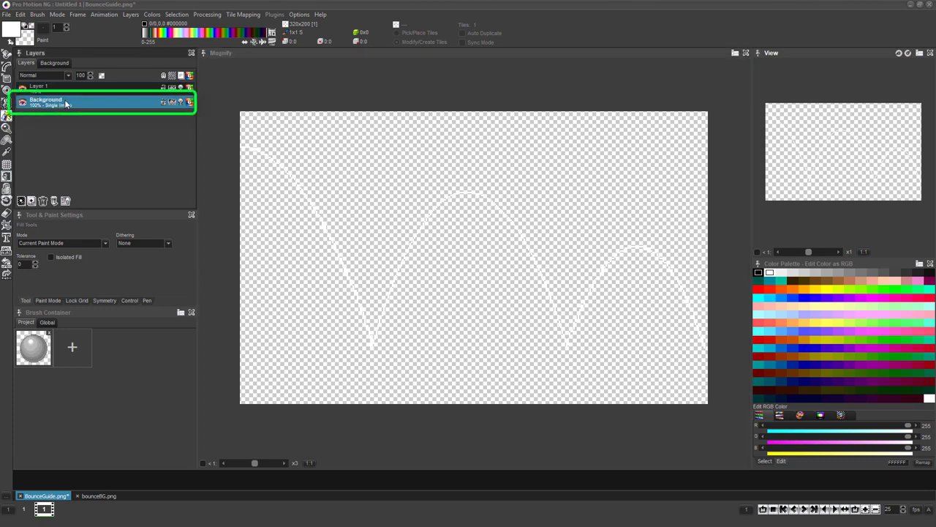
{"action": "left_click", "coordinate": [171, 101]}
{"action": "left_click", "coordinate": [393, 348]}
{"action": "left_click", "coordinate": [379, 360]}
{"action": "left_click", "coordinate": [441, 348]}
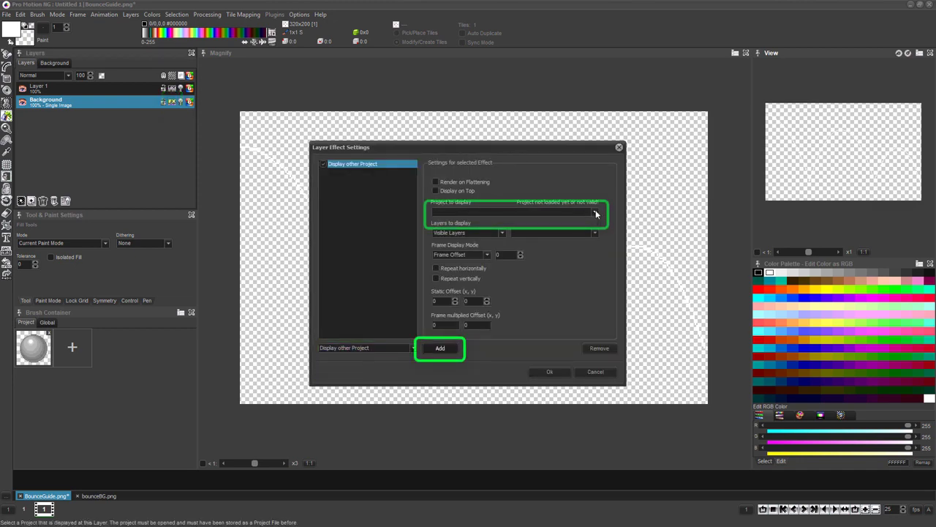
{"action": "left_click", "coordinate": [595, 213]}
{"action": "left_click", "coordinate": [464, 222]}
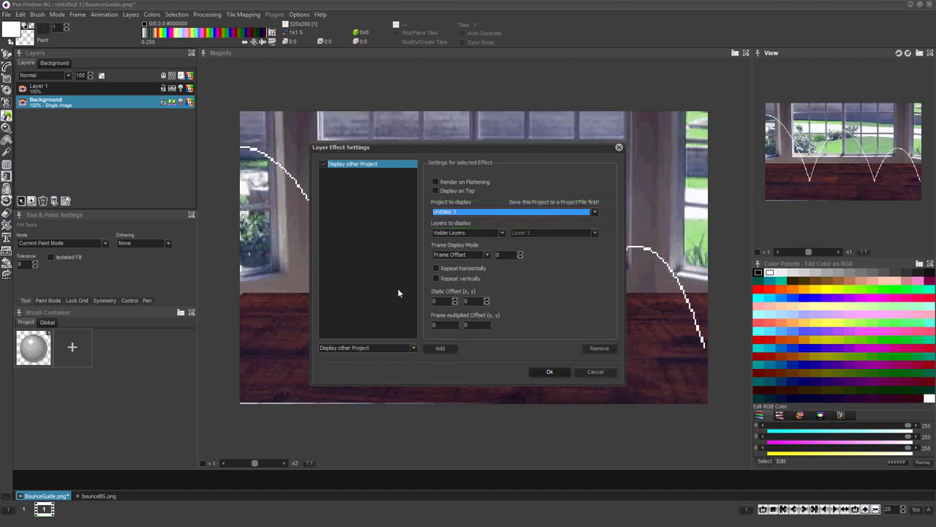
{"action": "left_click", "coordinate": [550, 372]}
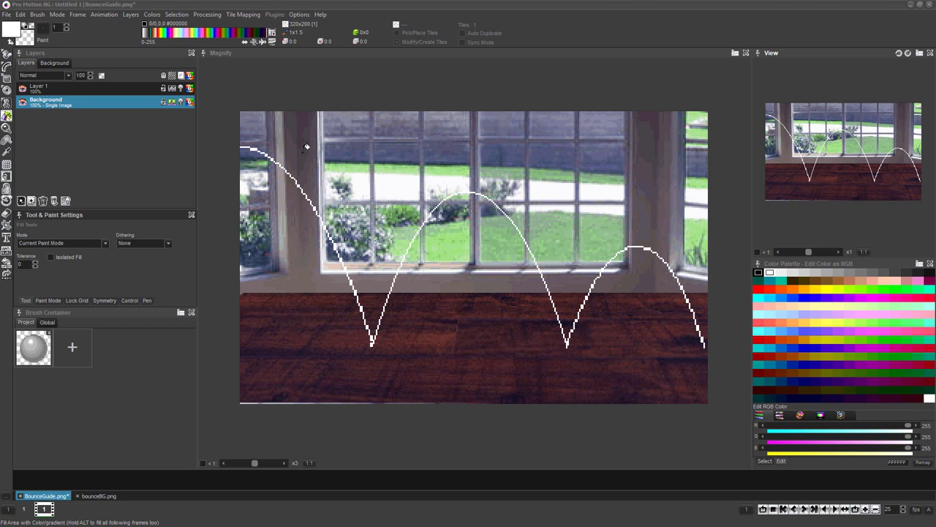
Step: Save the bounce guide project as Bouncing_ball in the AnimTutorial folder
{"action": "left_click", "coordinate": [6, 14]}
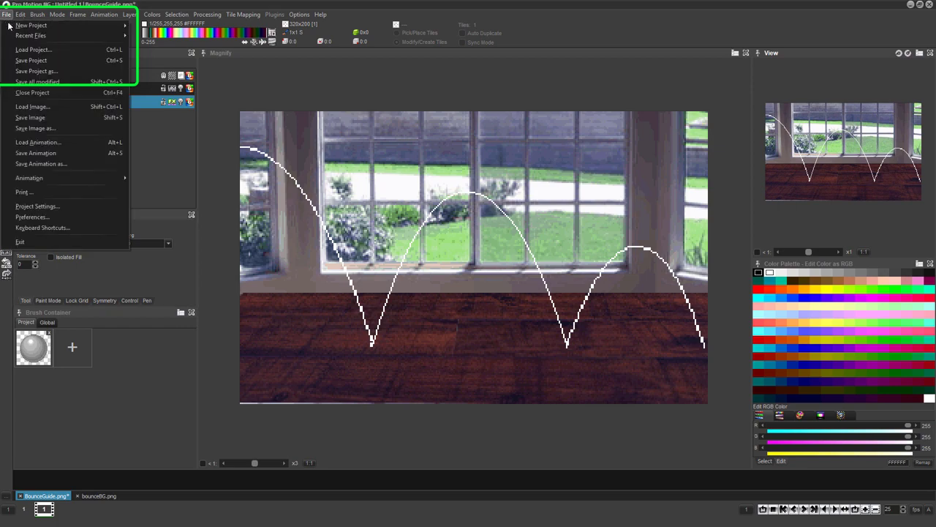
{"action": "left_click", "coordinate": [44, 71]}
{"action": "scroll", "coordinate": [441, 219], "scroll_direction": "down", "scroll_amount": 3}
{"action": "double_click", "coordinate": [439, 183]}
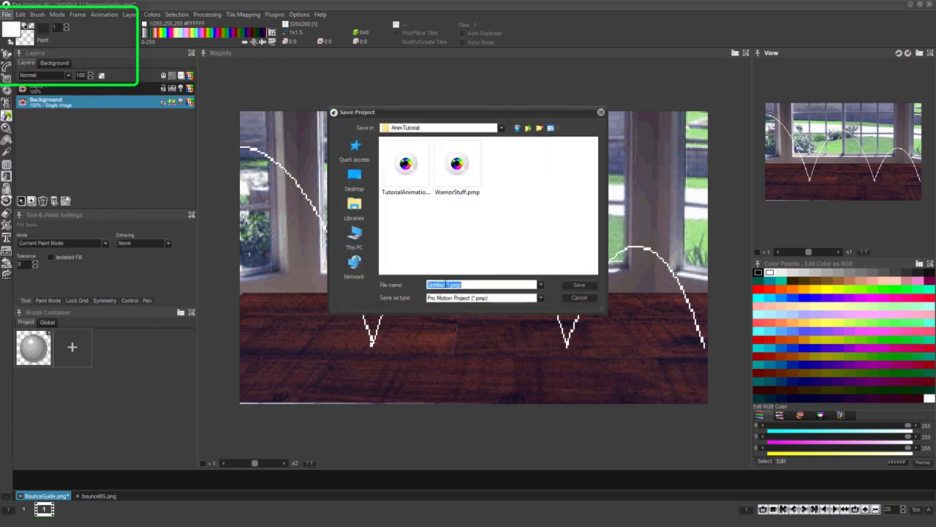
{"action": "key", "text": "ctrl+a"}
{"action": "type", "text": "Bouncing_ball"}
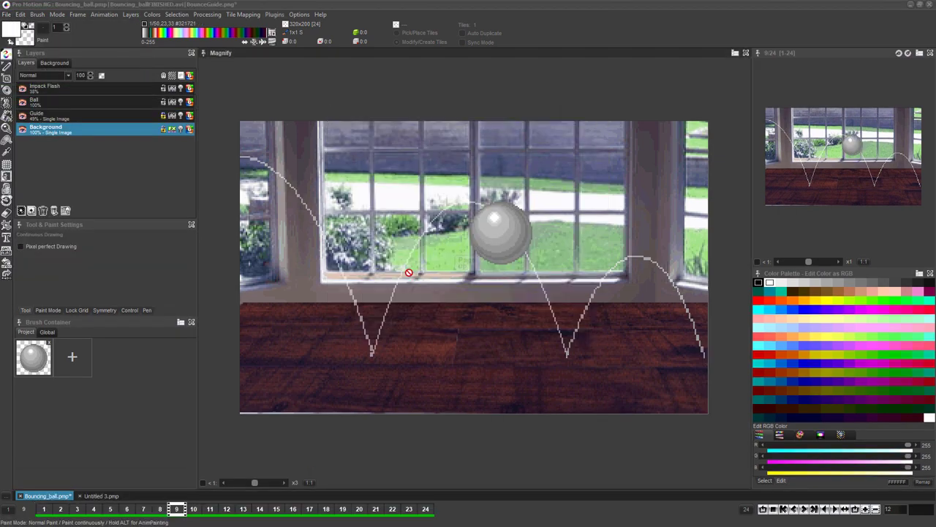
Step: Switch to the window background project and save it as BouncingBackground
{"action": "key", "text": "Page_Up"}
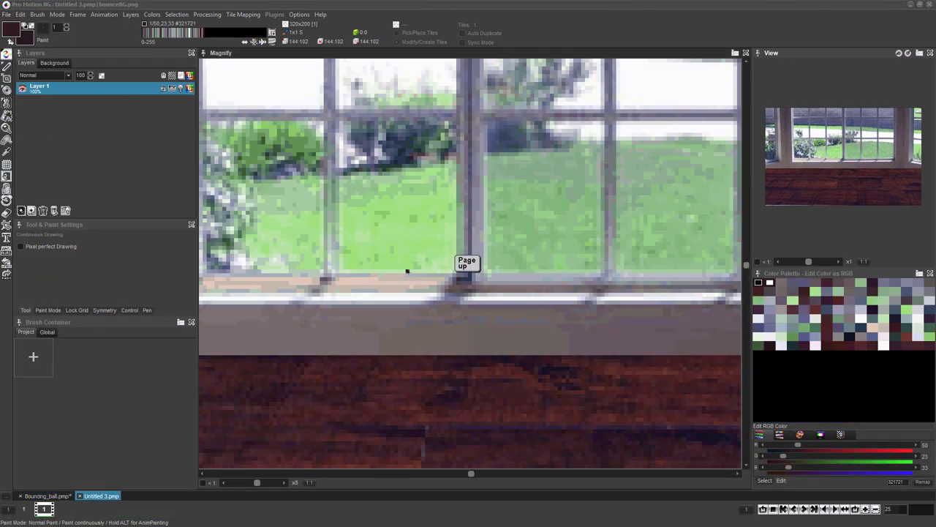
{"action": "key", "text": "Page_Down"}
{"action": "key", "text": "Page_Down"}
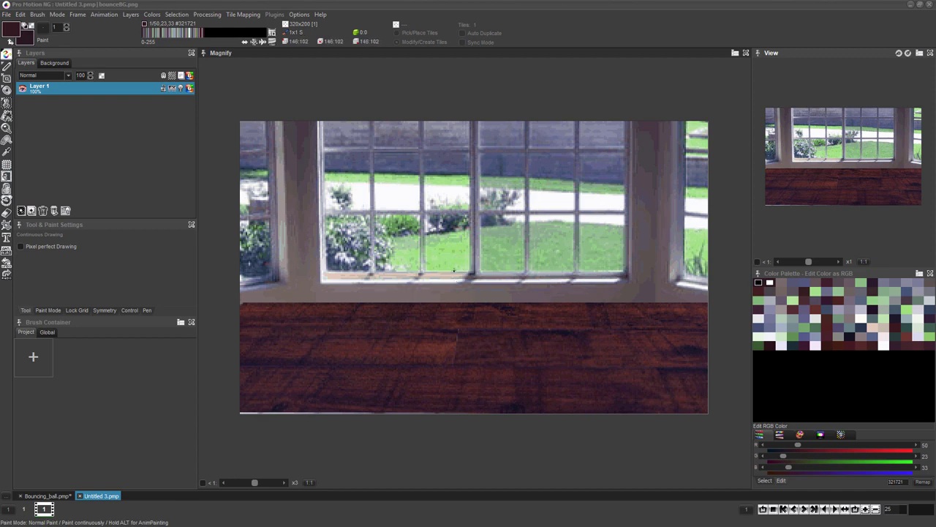
{"action": "left_click", "coordinate": [6, 14]}
{"action": "left_click", "coordinate": [52, 70]}
{"action": "left_click", "coordinate": [452, 285]}
{"action": "key", "text": "BackSpace"}
{"action": "key", "text": "BackSpace"}
{"action": "key", "text": "BackSpace"}
{"action": "key", "text": "BackSpace"}
{"action": "key", "text": "BackSpace"}
{"action": "key", "text": "BackSpace"}
{"action": "key", "text": "BackSpace"}
{"action": "key", "text": "BackSpace"}
{"action": "key", "text": "BackSpace"}
{"action": "key", "text": "BackSpace"}
{"action": "type", "text": "BouncingBackground"}
{"action": "left_click", "coordinate": [583, 285]}
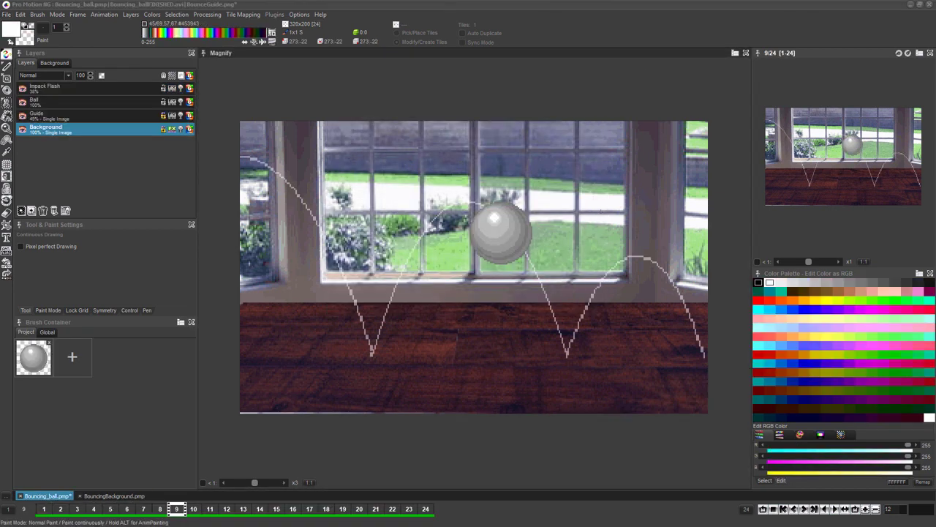
Step: Check which project file the Background layer's Display other Project effect refers to
{"action": "left_click", "coordinate": [173, 130]}
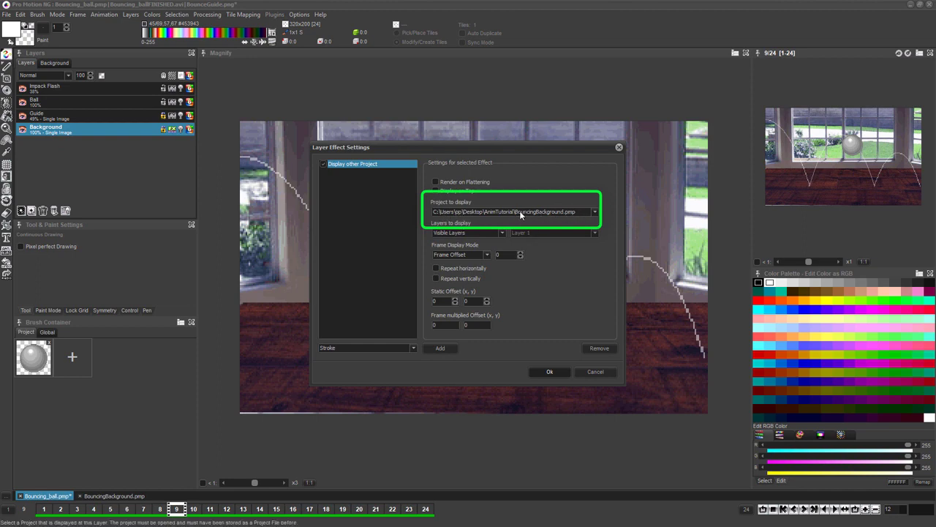
{"action": "left_click", "coordinate": [586, 370]}
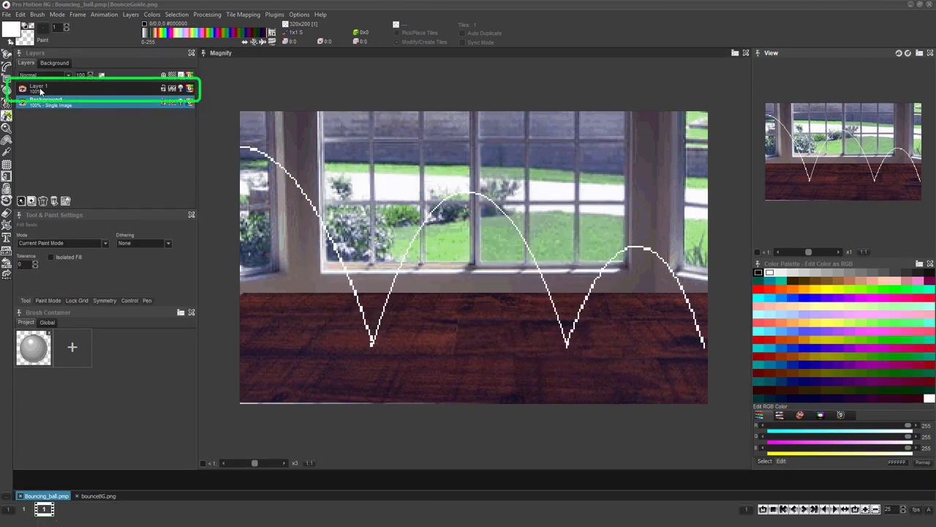
Step: Rename Layer 1 as Guide
{"action": "double_click", "coordinate": [40, 90]}
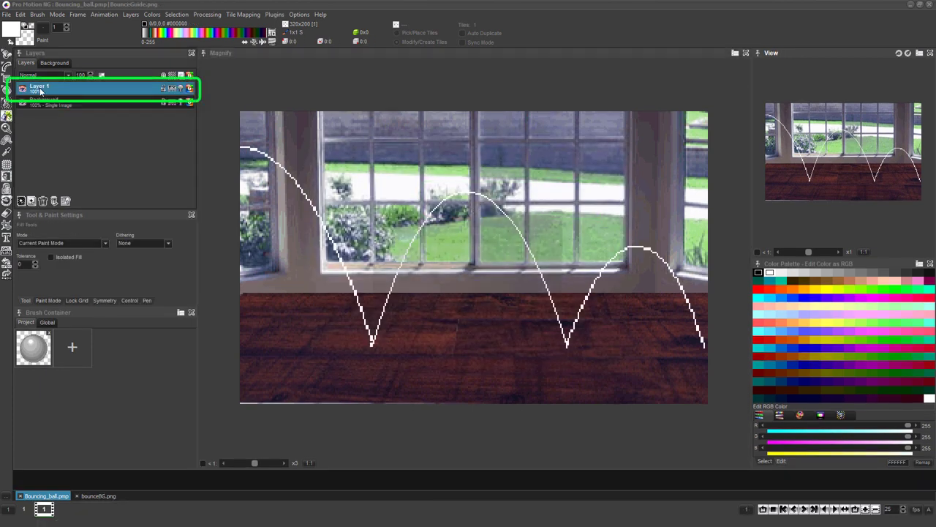
{"action": "type", "text": "Guide"}
{"action": "left_click", "coordinate": [490, 300]}
Step: Lower the Guide layer's opacity to 49% and add a new animation layer named Ball above it
{"action": "left_click", "coordinate": [90, 75]}
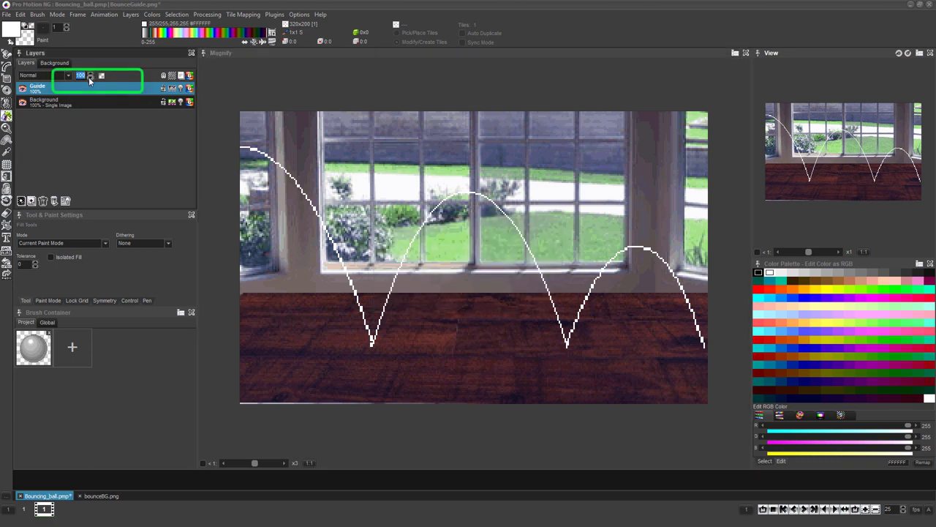
{"action": "left_click_drag", "start_coordinate": [130, 87], "coordinate": [103, 89]}
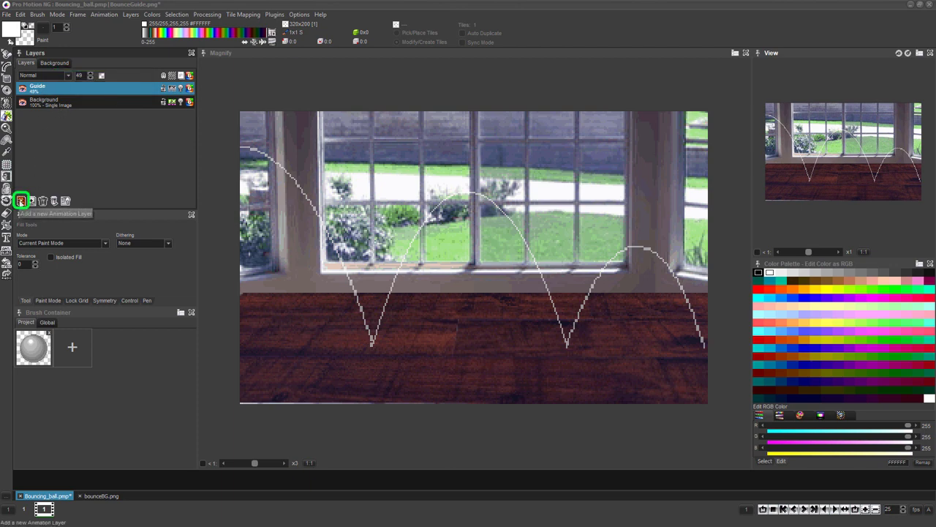
{"action": "left_click", "coordinate": [21, 201]}
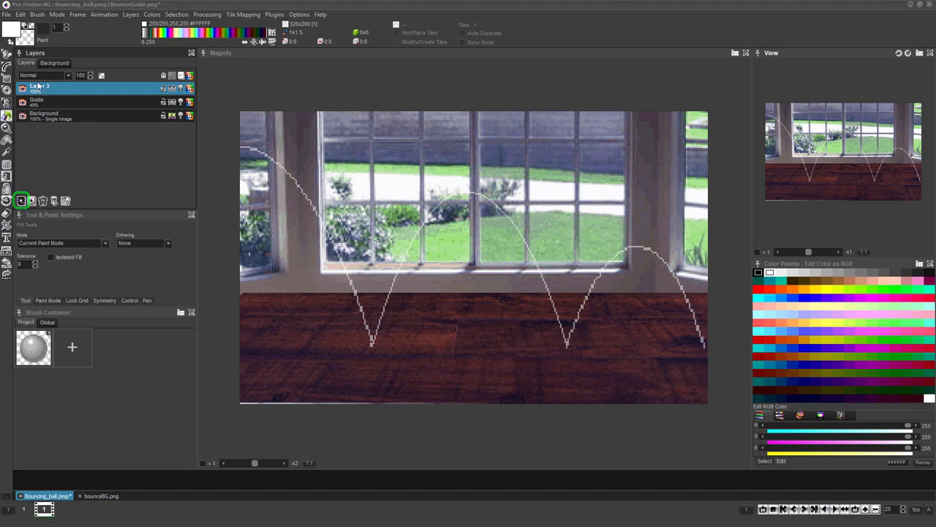
{"action": "double_click", "coordinate": [39, 88]}
{"action": "type", "text": "Ball"}
{"action": "key", "text": "Return"}
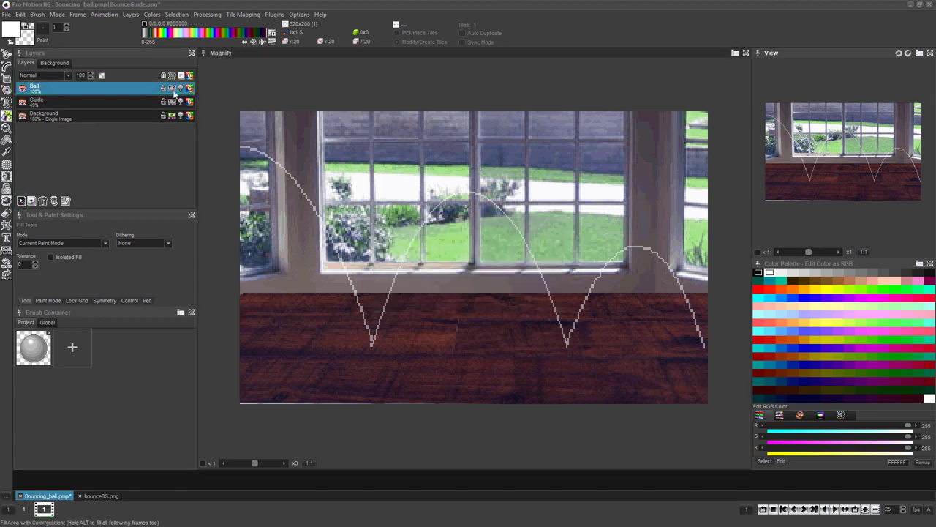
Step: Set the animation's number of frames to 24 and step through the first few frames
{"action": "left_click", "coordinate": [104, 15]}
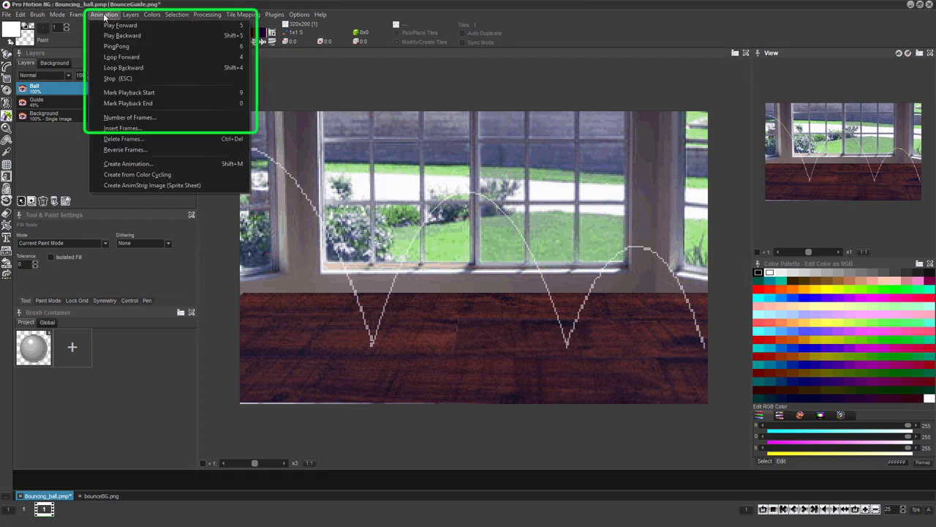
{"action": "left_click", "coordinate": [145, 116]}
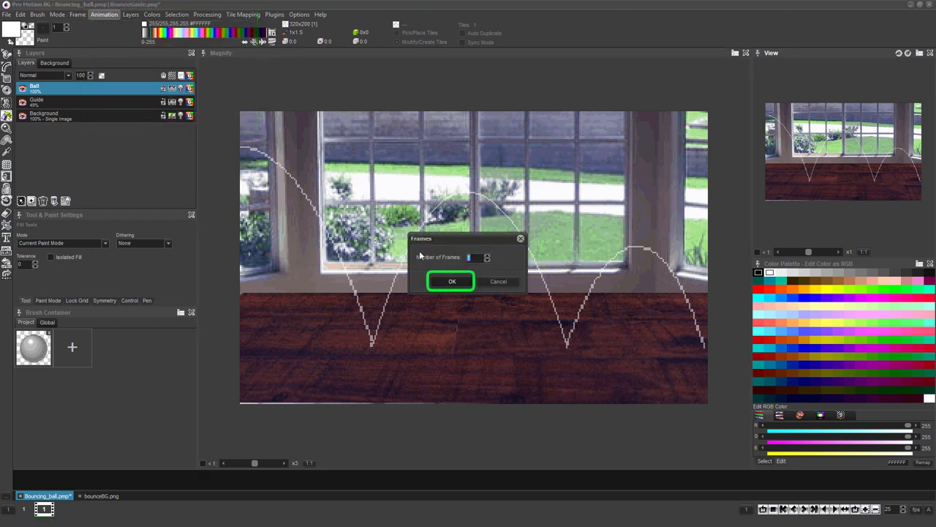
{"action": "left_click", "coordinate": [456, 281]}
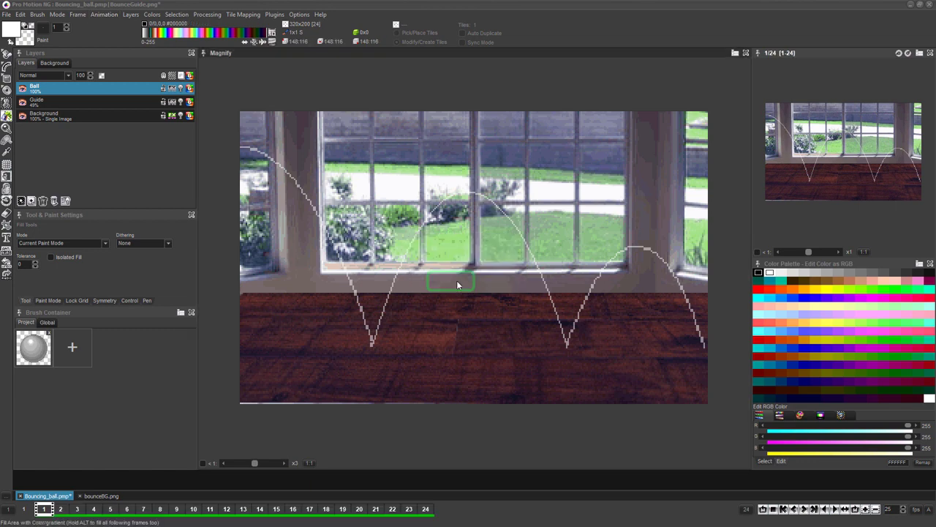
{"action": "key", "text": "Right"}
{"action": "key", "text": "Right"}
{"action": "key", "text": "Right"}
{"action": "key", "text": "Right"}
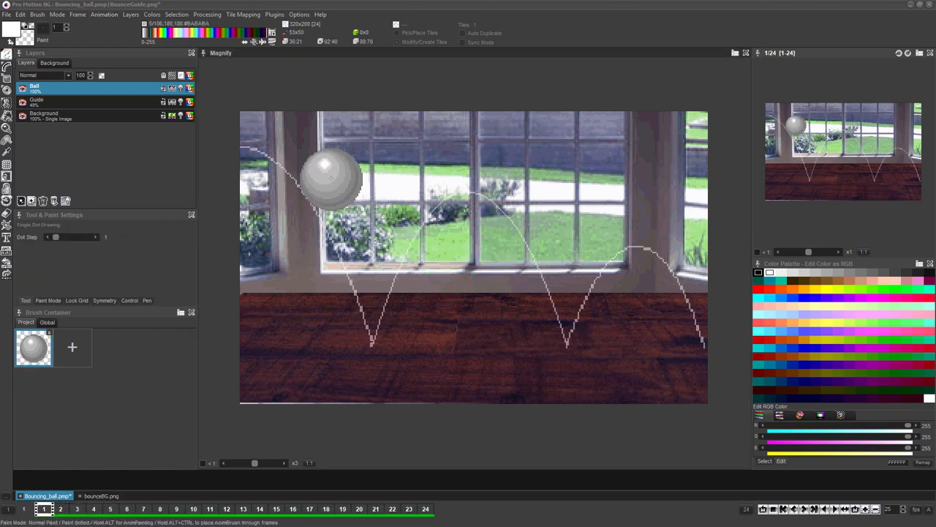
Step: Try placing the ball at the start of the bounce path on frame 1 and flip to frame 2 and back
{"action": "left_click", "coordinate": [244, 146]}
{"action": "key", "text": "2"}
{"action": "key", "text": "1"}
Step: Turn the Guide layer into a single image and, with the Ball layer selected, lock the Guide and Background layers
{"action": "right_click", "coordinate": [74, 101]}
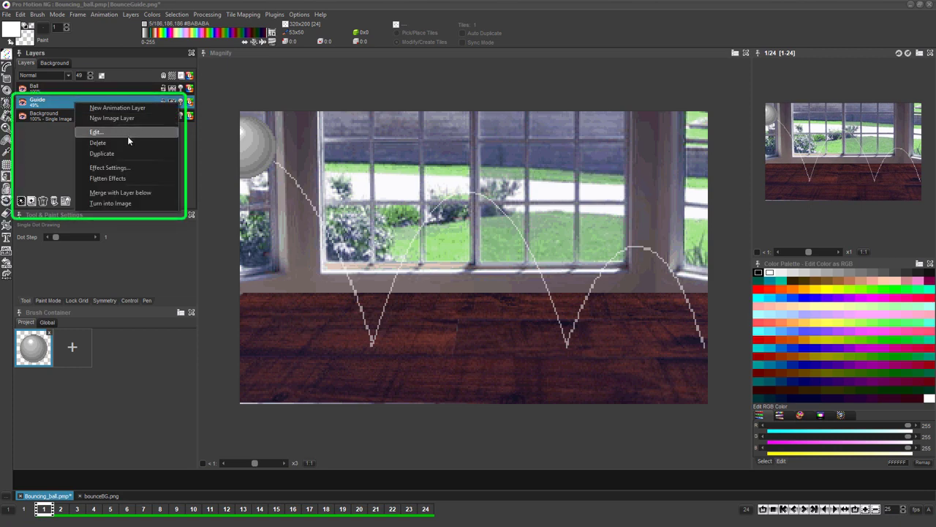
{"action": "left_click", "coordinate": [137, 203]}
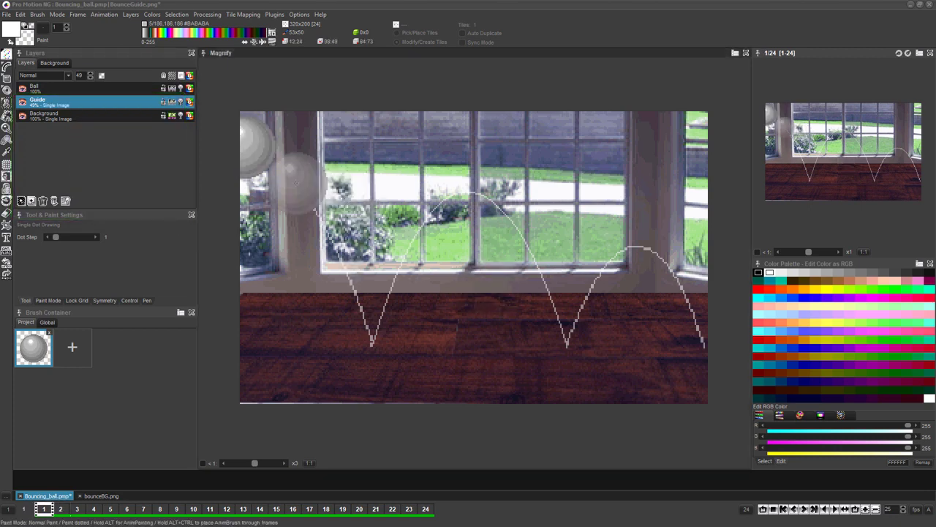
{"action": "key", "text": "period"}
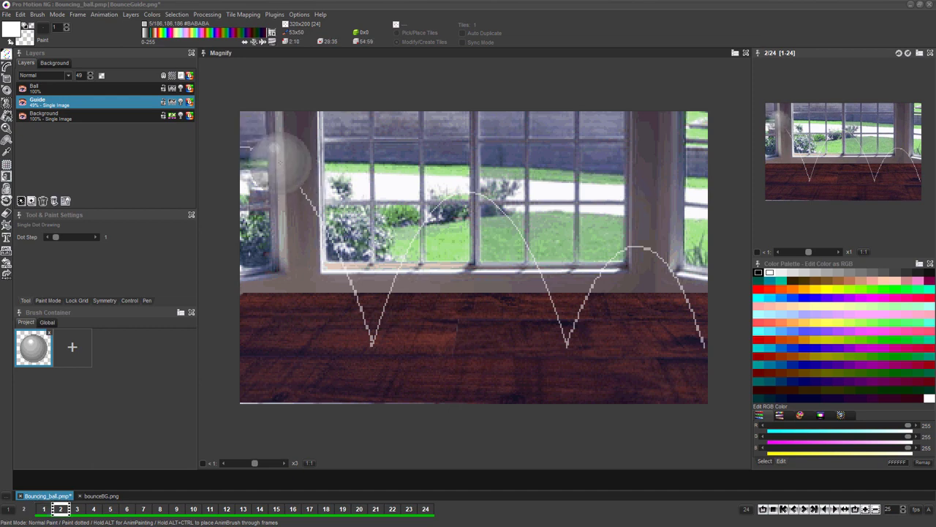
{"action": "left_click", "coordinate": [103, 88]}
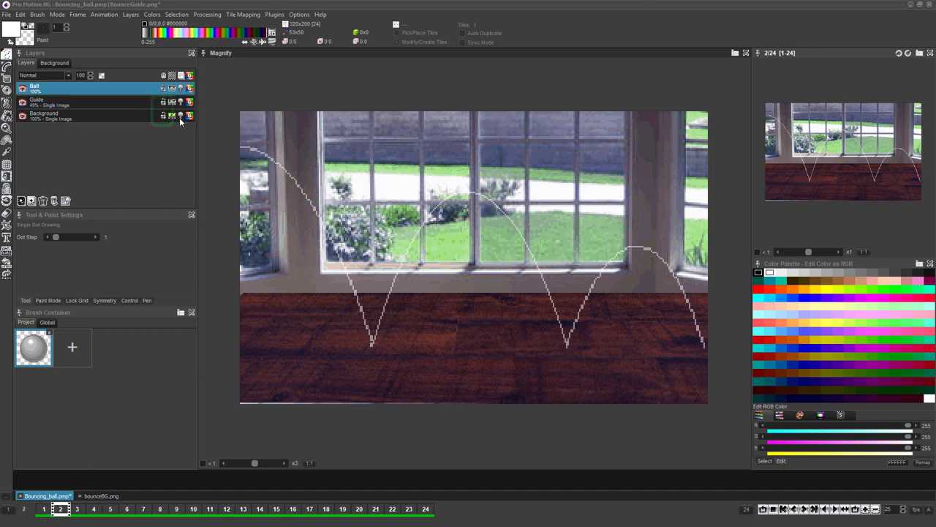
{"action": "left_click", "coordinate": [164, 116]}
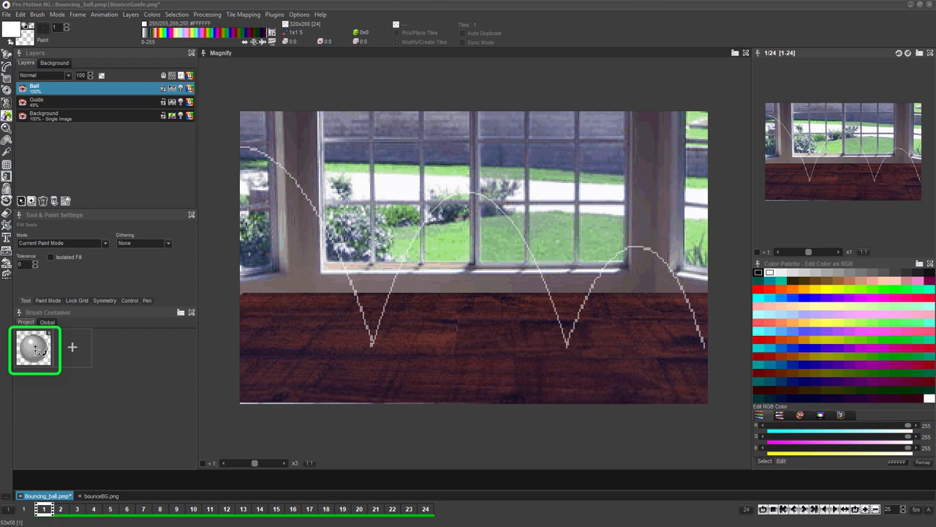
Step: Stamp the stored ball brush along the start of the bounce path on frames 1 to 3 of the Ball layer
{"action": "left_click", "coordinate": [37, 348]}
{"action": "key", "text": "shift+1"}
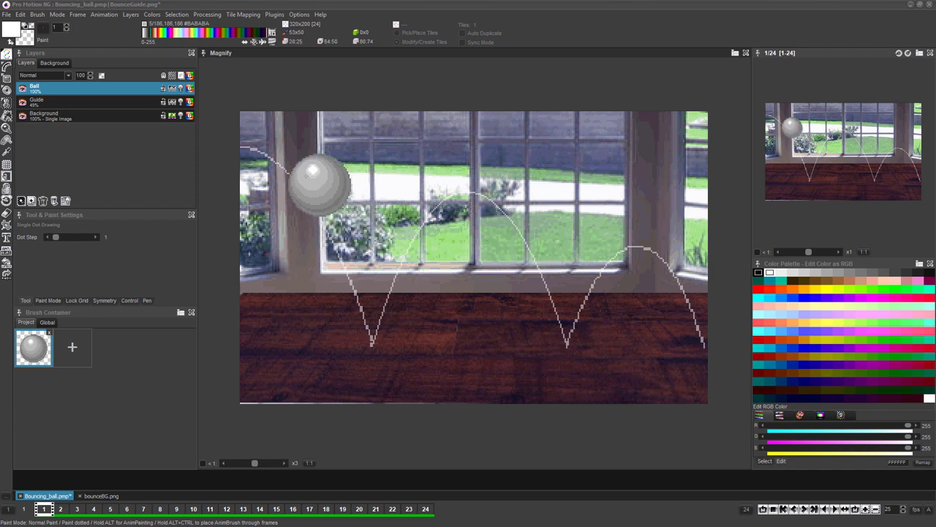
{"action": "left_click", "coordinate": [244, 147]}
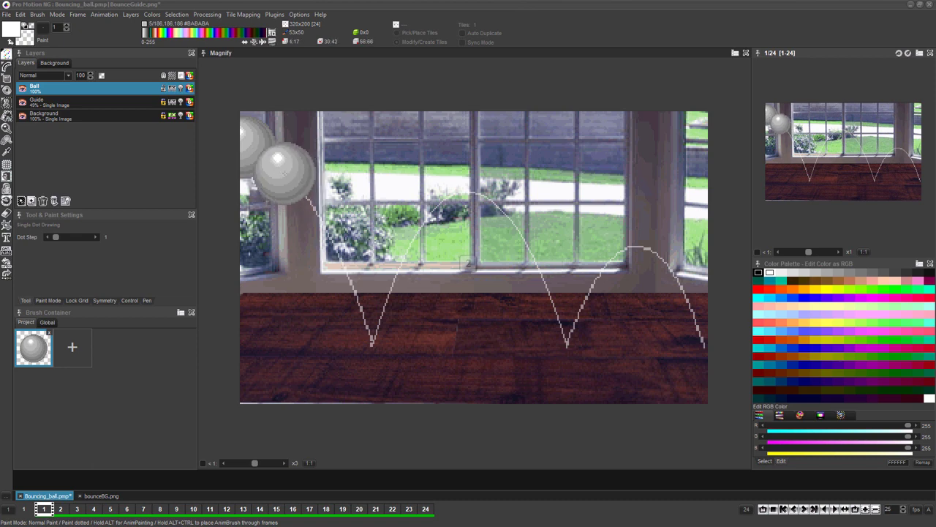
{"action": "key", "text": "2"}
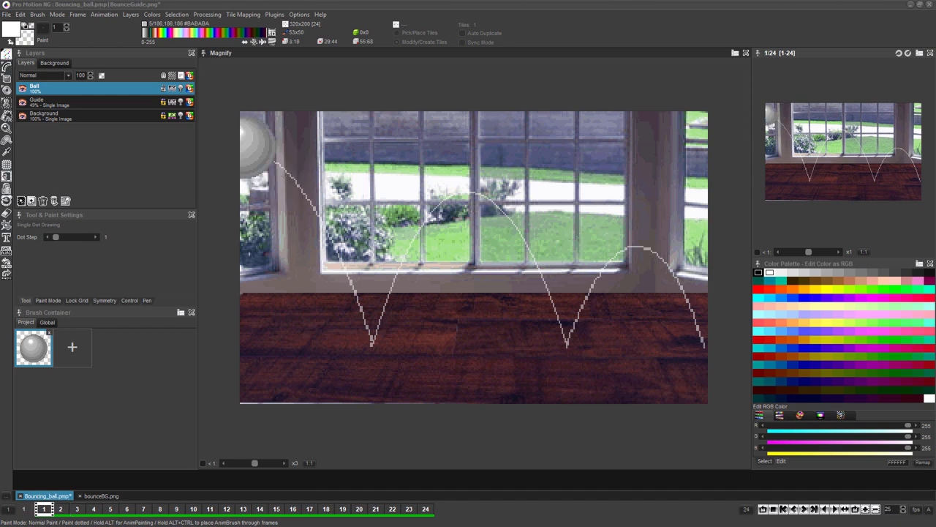
{"action": "left_click", "coordinate": [255, 146]}
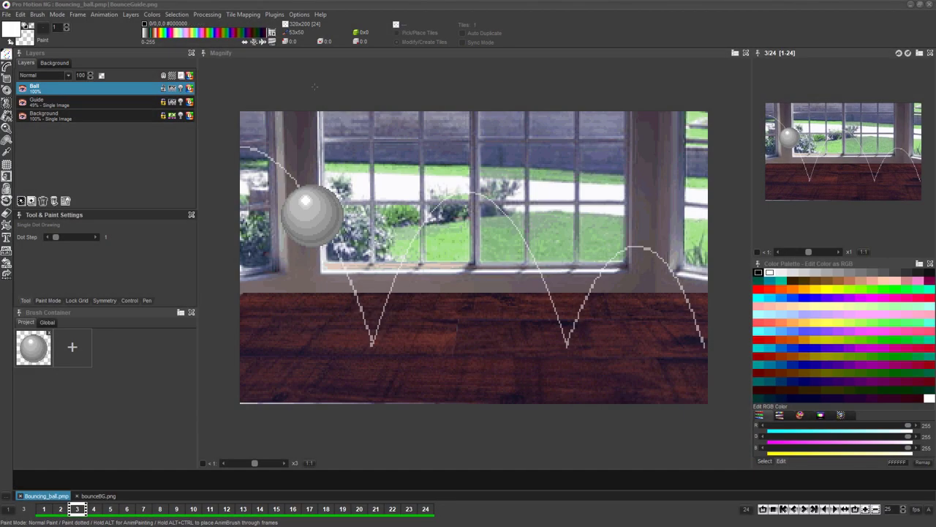
Step: Flip back and forth through frames 1 to 3 to review the ball's motion and spacing
{"action": "key", "text": "1"}
{"action": "key", "text": "1"}
{"action": "key", "text": "2"}
{"action": "key", "text": "2"}
{"action": "key", "text": "1"}
{"action": "key", "text": "1"}
{"action": "key", "text": "2"}
{"action": "key", "text": "2"}
{"action": "key", "text": "1"}
{"action": "key", "text": "1"}
{"action": "key", "text": "2"}
{"action": "key", "text": "2"}
{"action": "key", "text": "2"}
{"action": "key", "text": "1"}
{"action": "key", "text": "1"}
{"action": "key", "text": "1"}
{"action": "key", "text": "2"}
{"action": "key", "text": "period"}
{"action": "key", "text": "comma"}
{"action": "key", "text": "comma"}
{"action": "key", "text": "period"}
{"action": "key", "text": "period"}
{"action": "key", "text": "comma"}
{"action": "key", "text": "period"}
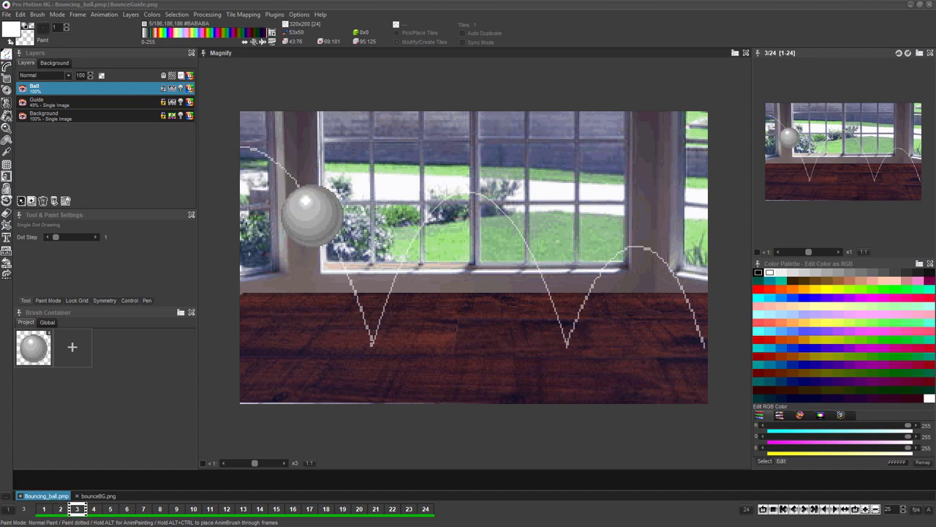
Step: Raise the second previous frame's visibility in the Light Table settings and enable the light table for the Ball layer
{"action": "left_click", "coordinate": [65, 202]}
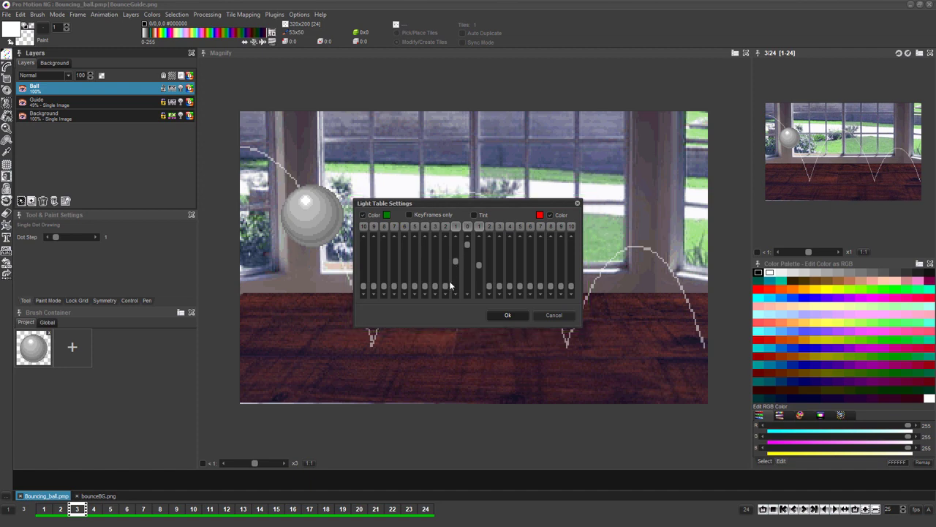
{"action": "left_click_drag", "start_coordinate": [447, 285], "coordinate": [434, 277]}
{"action": "left_click", "coordinate": [508, 315]}
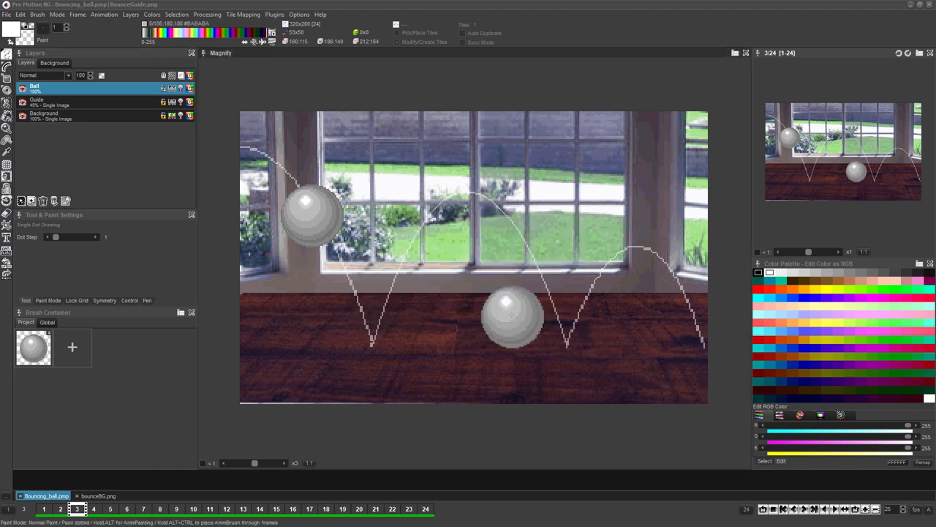
{"action": "left_click", "coordinate": [181, 89]}
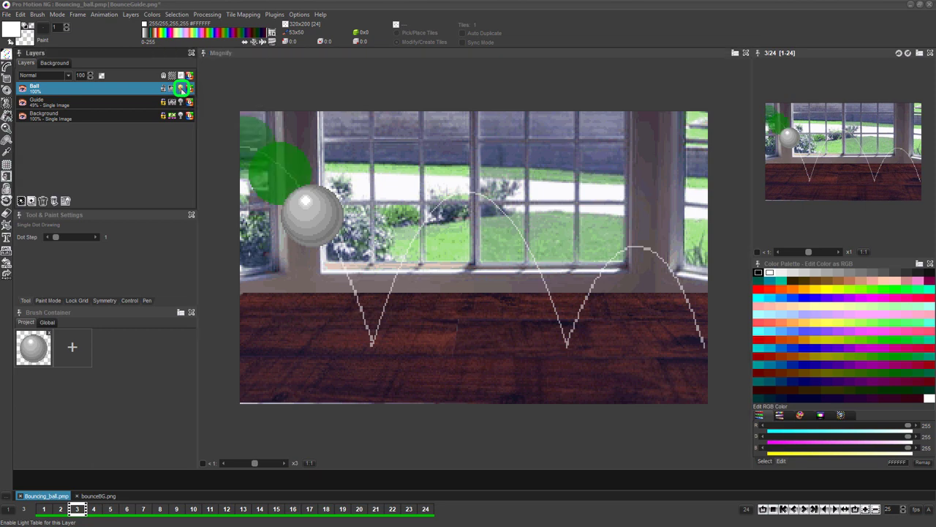
{"action": "key", "text": "Left"}
{"action": "key", "text": "Left"}
{"action": "key", "text": "Right"}
{"action": "key", "text": "Right"}
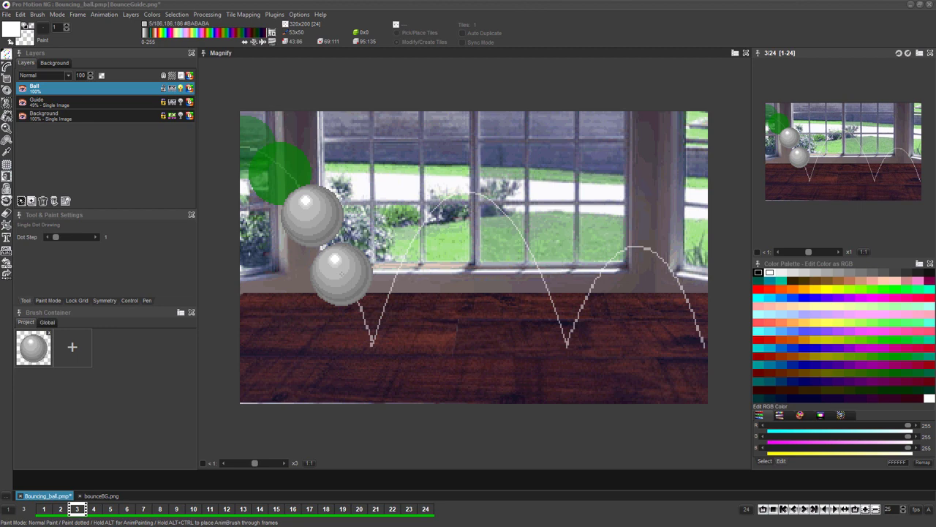
Step: Stamp the ball farther down the first drop on frame 4 and flip through the frames to check the motion
{"action": "key", "text": "period"}
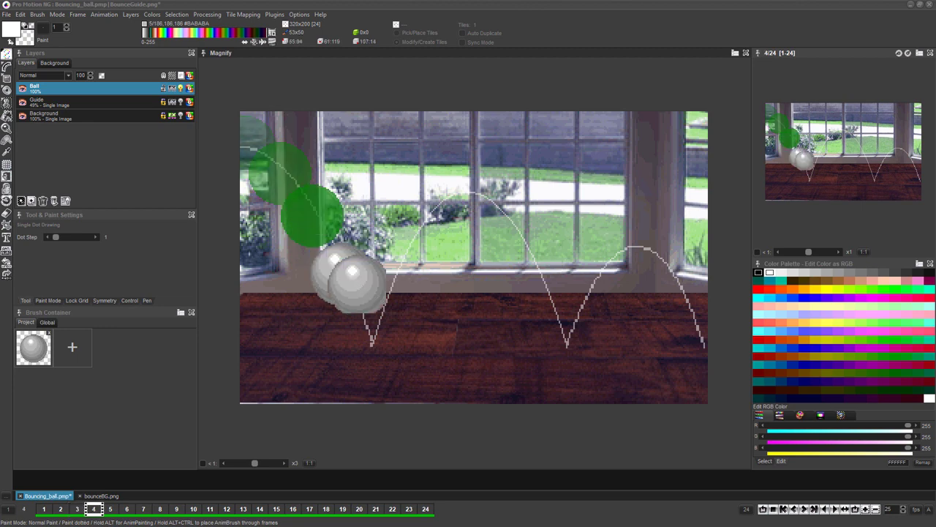
{"action": "key", "text": "comma"}
{"action": "key", "text": "comma"}
{"action": "key", "text": "comma"}
{"action": "key", "text": "comma"}
{"action": "key", "text": "period"}
{"action": "key", "text": "period"}
{"action": "key", "text": "period"}
{"action": "key", "text": "period"}
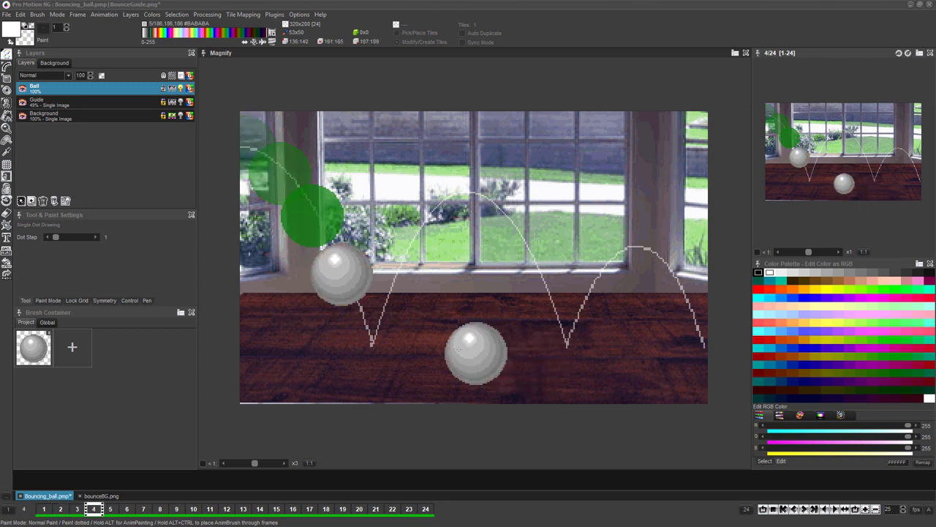
{"action": "key", "text": "period"}
{"action": "key", "text": "comma"}
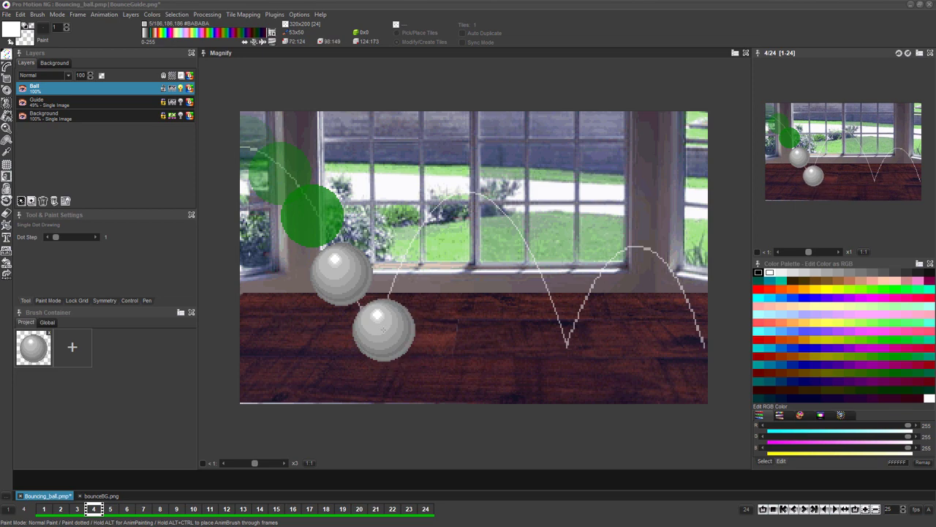
Step: Squash the ball brush to 54x37 and stamp it at the first floor contact on frame 5
{"action": "key", "text": "shift+z"}
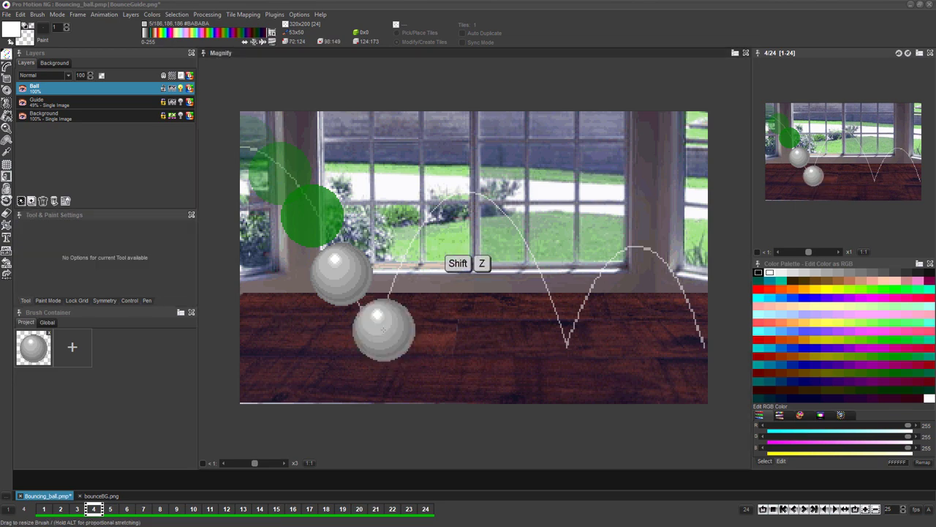
{"action": "left_click_drag", "start_coordinate": [383, 329], "coordinate": [424, 346]}
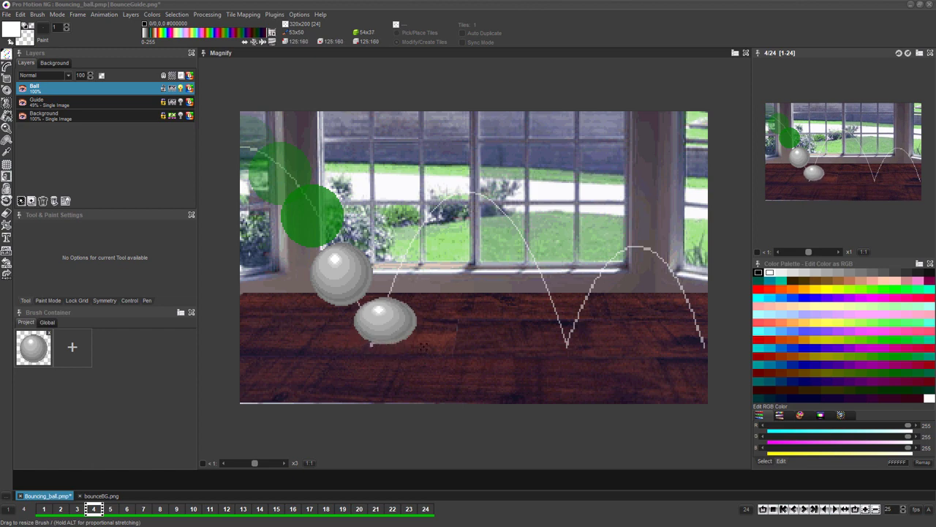
{"action": "left_click_drag", "start_coordinate": [423, 345], "coordinate": [422, 343]}
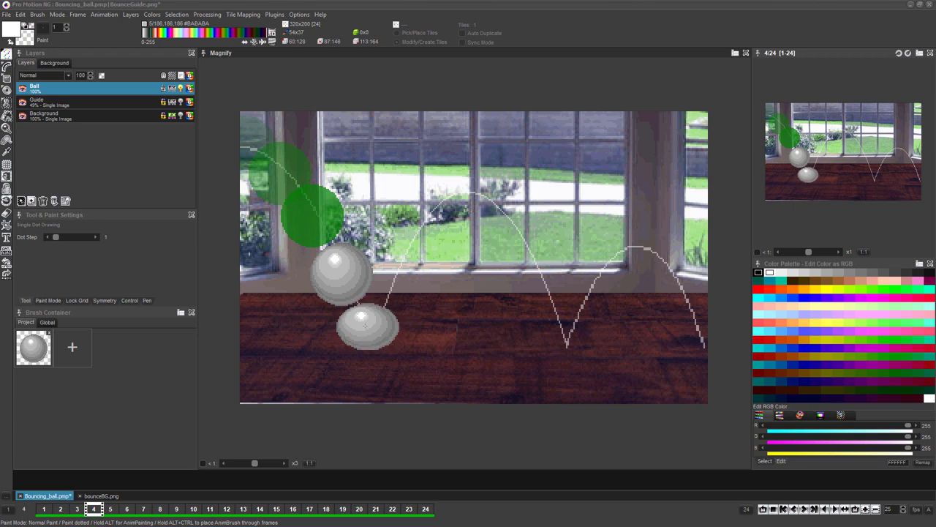
{"action": "key", "text": "2"}
{"action": "left_click", "coordinate": [366, 326]}
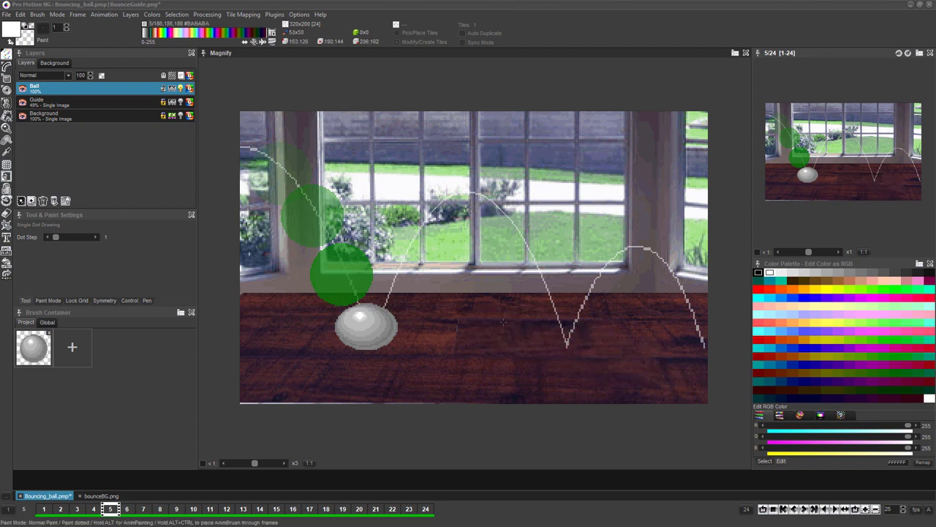
Step: Restore the round ball brush and stamp it along the middle arc of the bounce path on frames 6 to 10
{"action": "key", "text": "shift+b"}
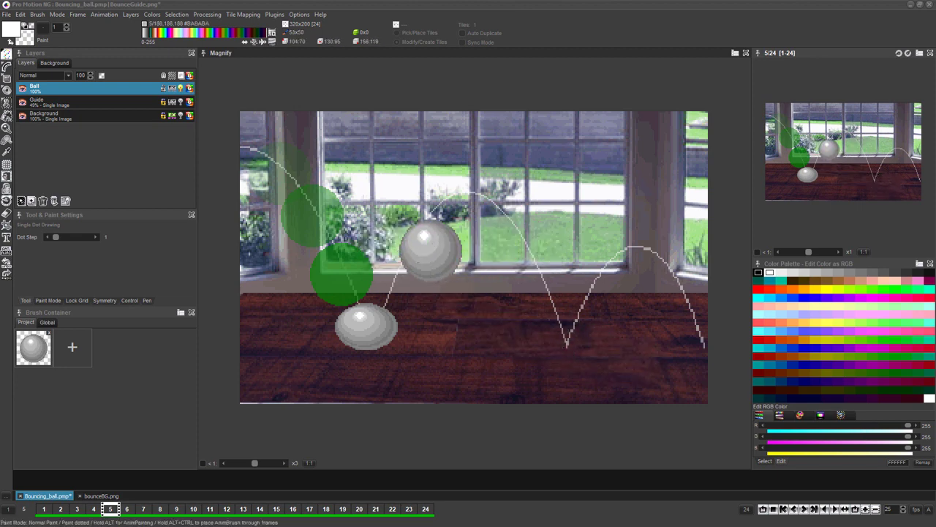
{"action": "left_click", "coordinate": [34, 348]}
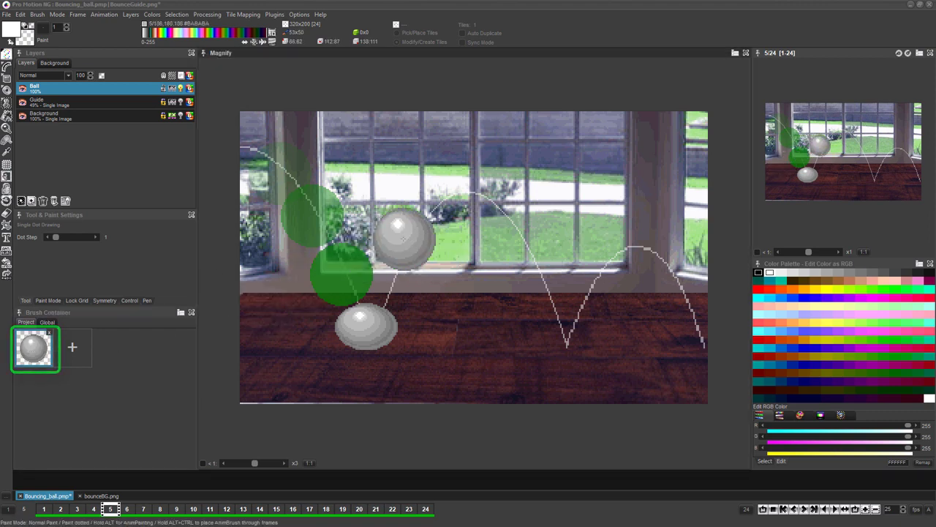
{"action": "left_click", "coordinate": [397, 277]}
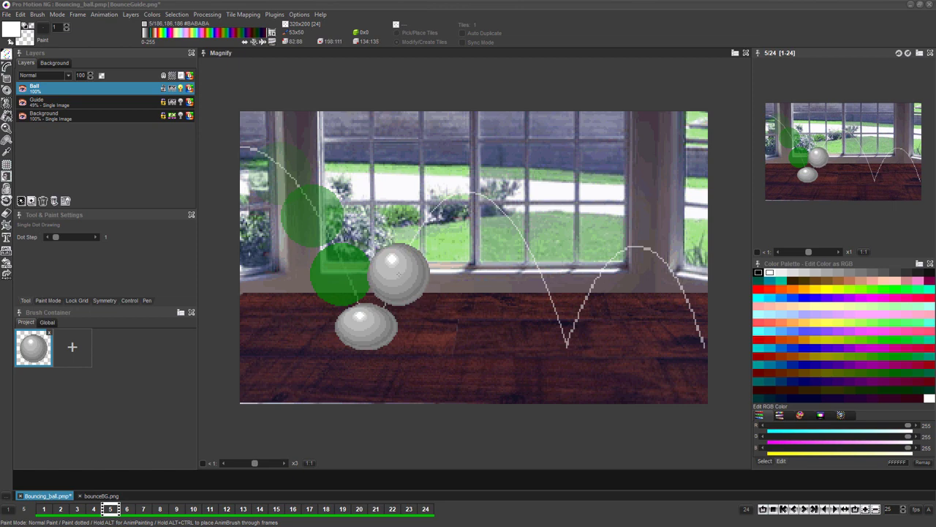
{"action": "left_click", "coordinate": [397, 275], "text": "alt"}
{"action": "left_click", "coordinate": [419, 235], "text": "alt"}
{"action": "left_click", "coordinate": [457, 208], "text": "alt"}
{"action": "left_click", "coordinate": [501, 223], "text": "alt"}
{"action": "left_click", "coordinate": [534, 265], "text": "alt"}
Step: Stamp a squashed ball at the second floor contact on frame 11 and the round ball along the last arc on frames 12 to 14
{"action": "key", "text": "shift+z"}
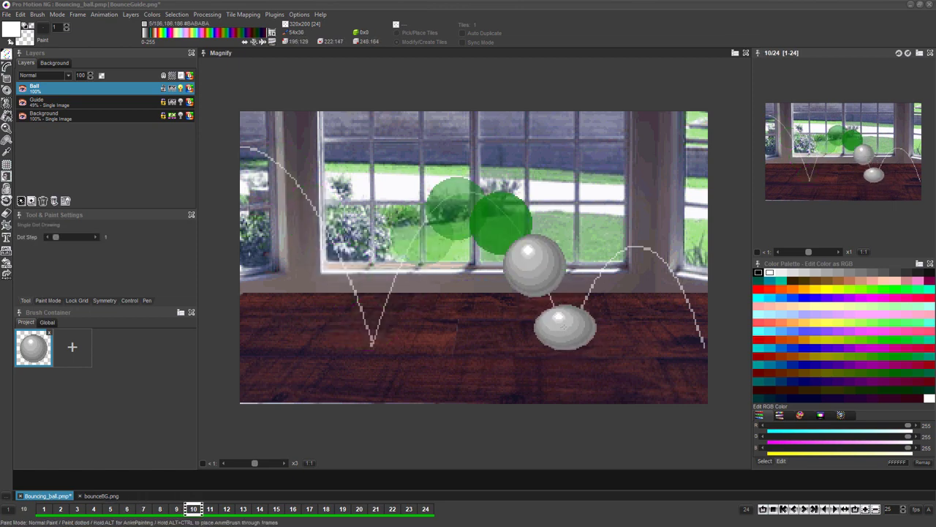
{"action": "left_click", "coordinate": [564, 327], "text": "alt"}
{"action": "key", "text": "shift+b"}
{"action": "left_click", "coordinate": [595, 273], "text": "alt"}
{"action": "left_click", "coordinate": [639, 256], "text": "alt"}
{"action": "left_click", "coordinate": [673, 283], "text": "alt"}
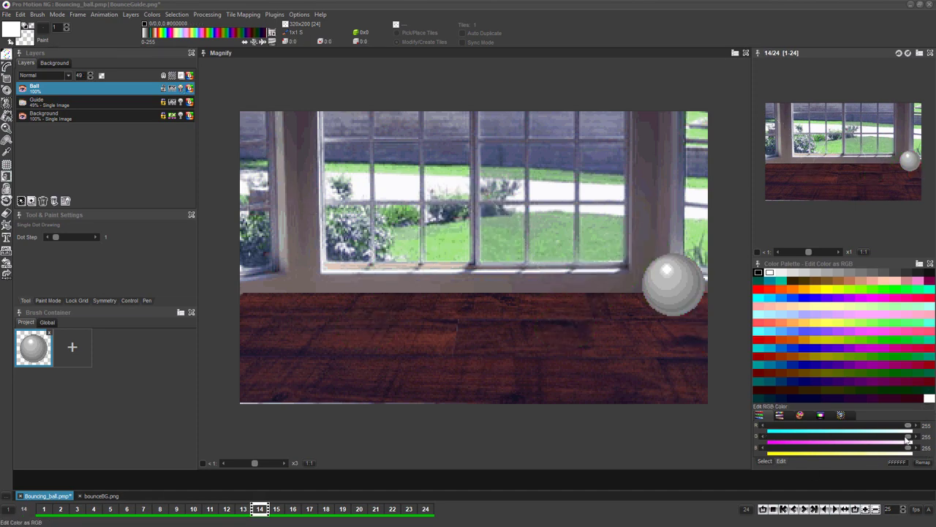
Step: Step back through the animation from frame 14 to frame 6 to review the bounce without the guide
{"action": "key", "text": "Left"}
{"action": "key", "text": "Left"}
{"action": "key", "text": "Left"}
{"action": "key", "text": "Left"}
{"action": "key", "text": "Left"}
{"action": "key", "text": "Left"}
{"action": "key", "text": "Left"}
{"action": "key", "text": "Left"}
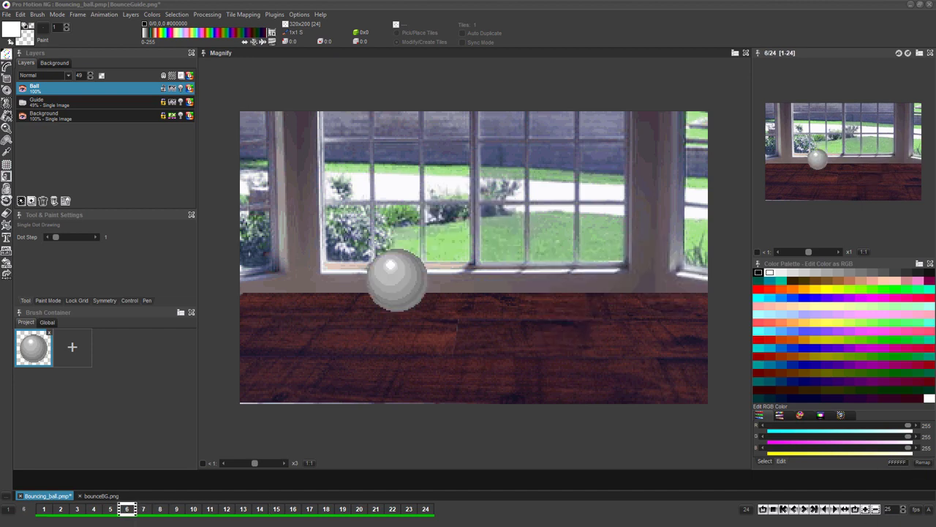
Step: Set the animation speed to 12 fps for frames 1 to 24 and play the bounce
{"action": "left_click", "coordinate": [917, 512]}
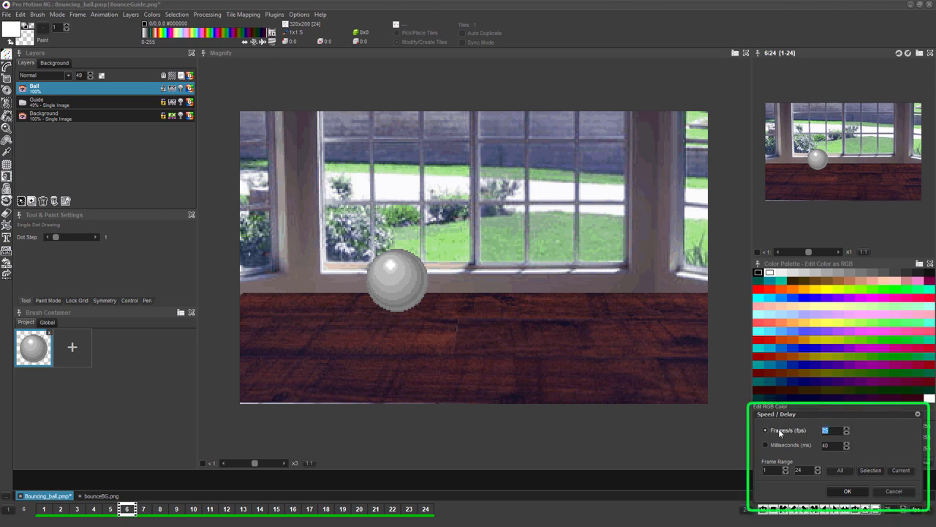
{"action": "type", "text": "12"}
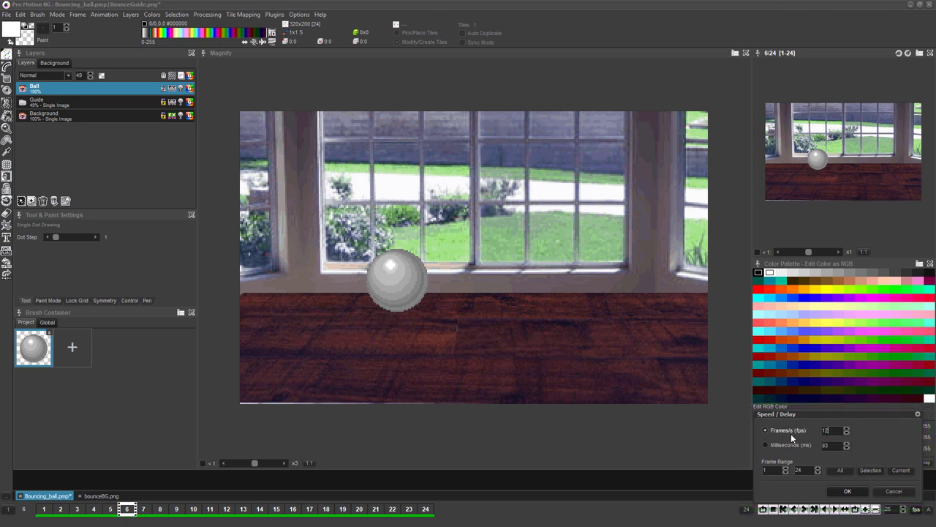
{"action": "left_click", "coordinate": [847, 491]}
{"action": "key", "text": "4"}
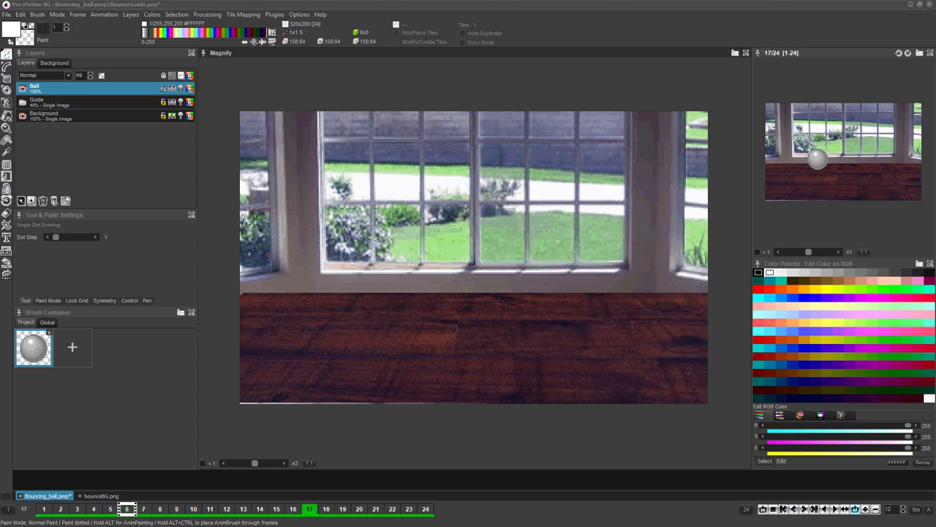
{"action": "key", "text": "Escape"}
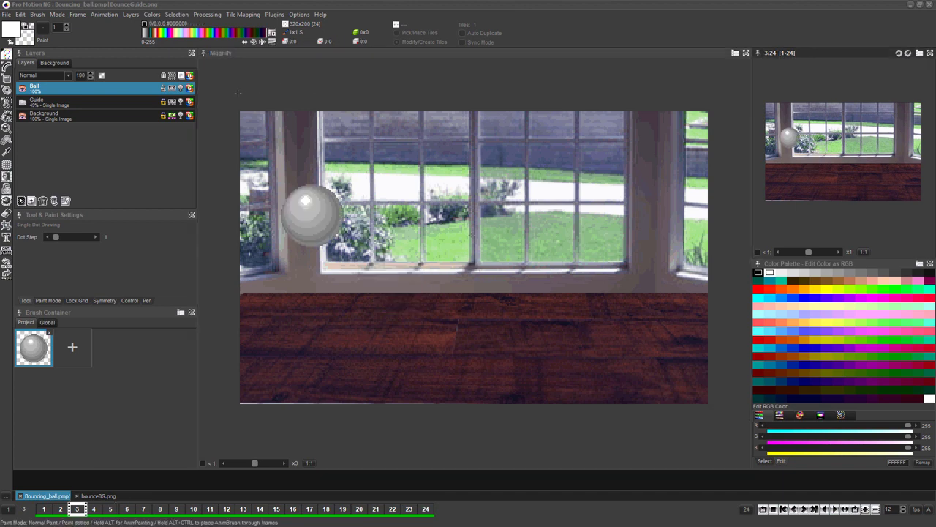
Step: Add a layer named Impack Flash above the Ball layer and paint a white splash under the squashed ball on frame 5
{"action": "left_click", "coordinate": [22, 201]}
{"action": "type", "text": "Impack Flash"}
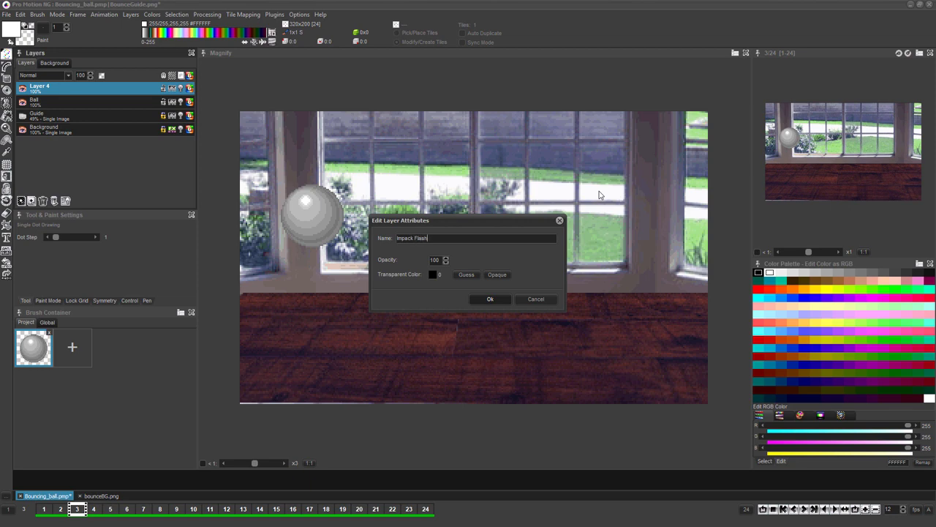
{"action": "left_click", "coordinate": [485, 297]}
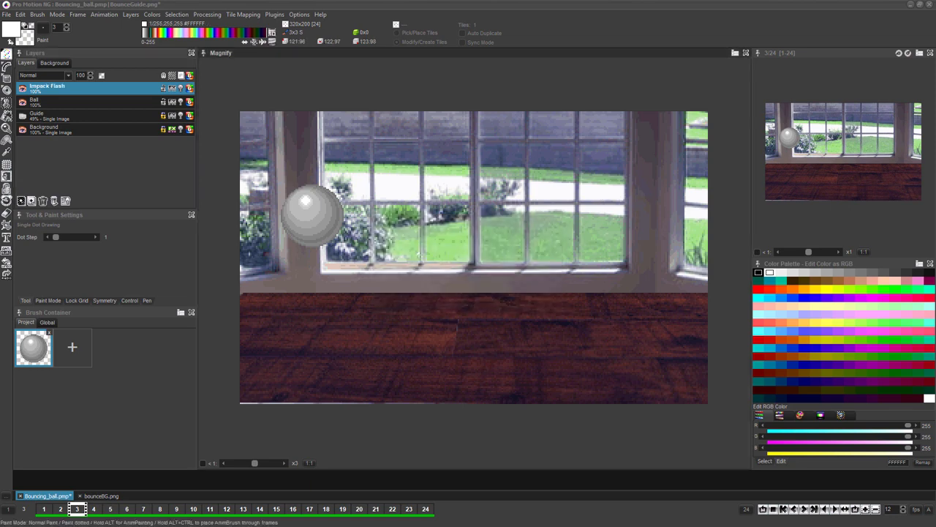
{"action": "key", "text": "2"}
{"action": "key", "text": "2"}
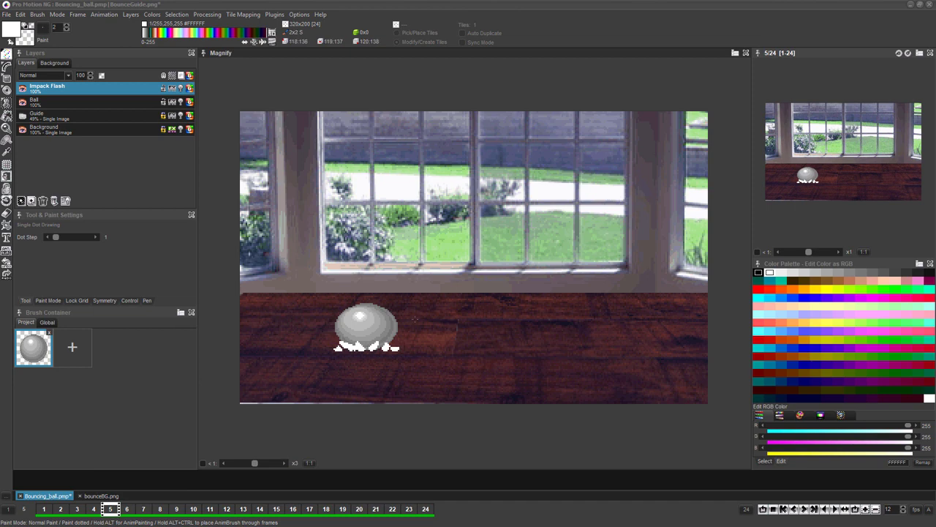
Step: Flip back and forth between frames 5 and 6 to check how the impact splash animates
{"action": "key", "text": "Right"}
{"action": "key", "text": "Left"}
{"action": "key", "text": "Right"}
{"action": "key", "text": "Left"}
{"action": "key", "text": "Right"}
{"action": "key", "text": "Left"}
{"action": "key", "text": "Right"}
{"action": "key", "text": "Left"}
{"action": "key", "text": "Right"}
{"action": "key", "text": "Left"}
{"action": "key", "text": "Right"}
{"action": "key", "text": "Left"}
{"action": "key", "text": "Right"}
{"action": "key", "text": "Left"}
{"action": "key", "text": "Right"}
{"action": "key", "text": "Left"}
{"action": "key", "text": "Right"}
{"action": "key", "text": "Left"}
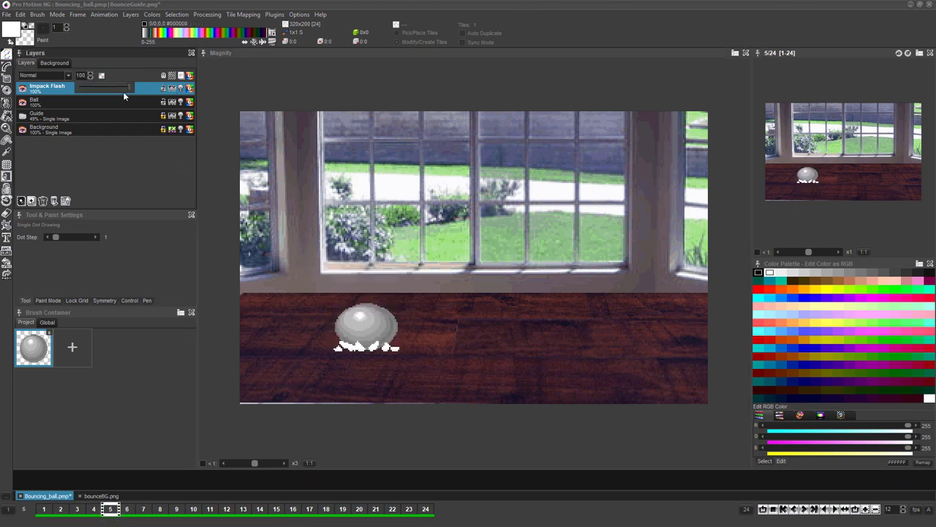
Step: Lower the opacity of the Impack Flash layer to 38%
{"action": "left_click", "coordinate": [89, 76]}
{"action": "left_click_drag", "start_coordinate": [105, 88], "coordinate": [97, 89]}
{"action": "key", "text": "Right"}
{"action": "key", "text": "Left"}
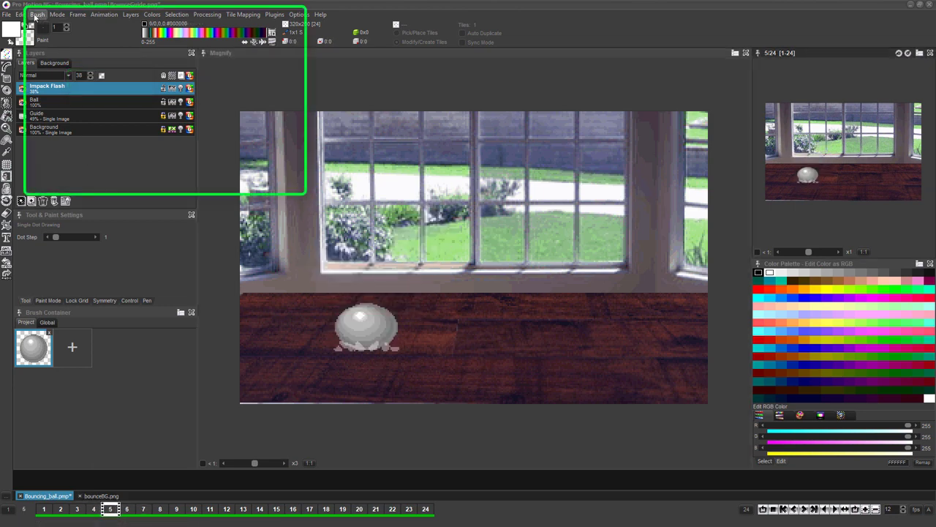
Step: Grab the splash at the first floor contact as a two-frame animated brush, starting from frame 5
{"action": "left_click", "coordinate": [36, 14]}
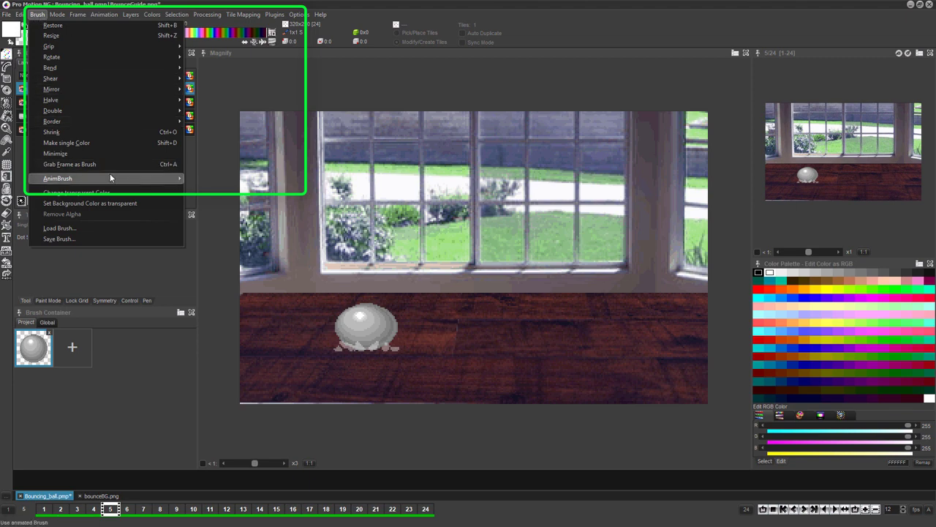
{"action": "mouse_move", "coordinate": [109, 176]}
{"action": "left_click", "coordinate": [208, 179]}
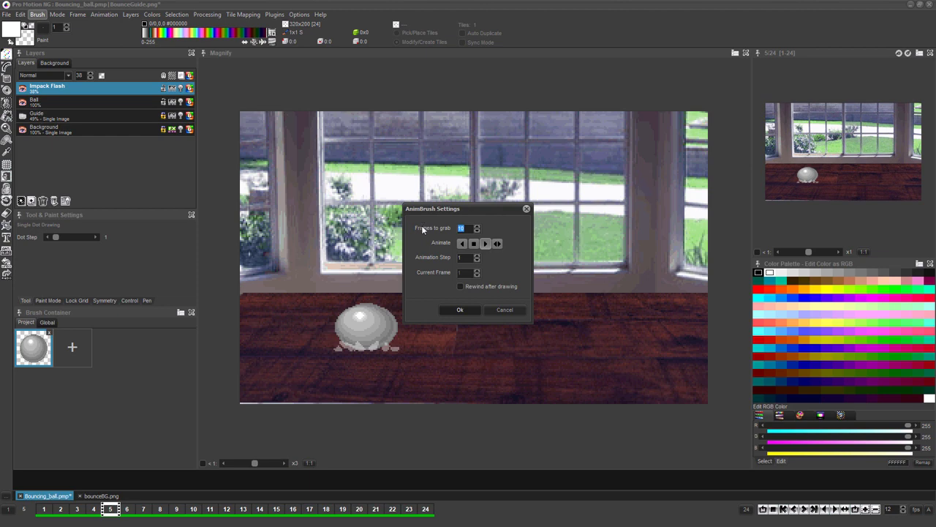
{"action": "left_click", "coordinate": [460, 310]}
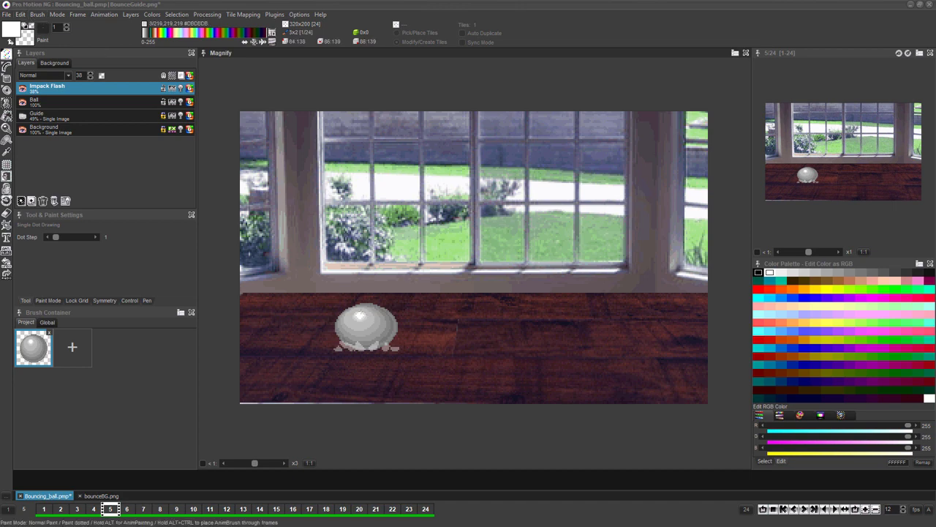
{"action": "key", "text": "b"}
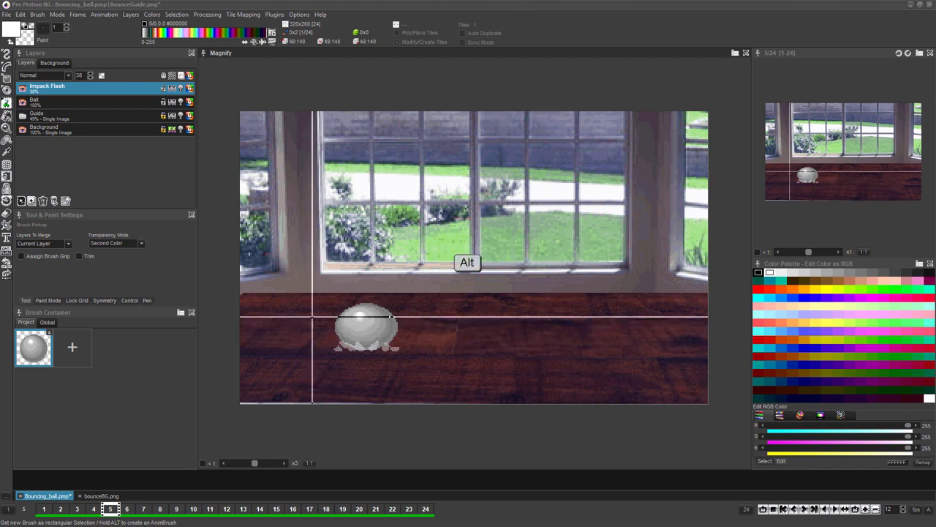
{"action": "mouse_move", "coordinate": [313, 316]}
{"action": "left_mouse_down"}
{"action": "mouse_move", "coordinate": [316, 341]}
{"action": "mouse_move", "coordinate": [418, 363]}
{"action": "left_mouse_up"}
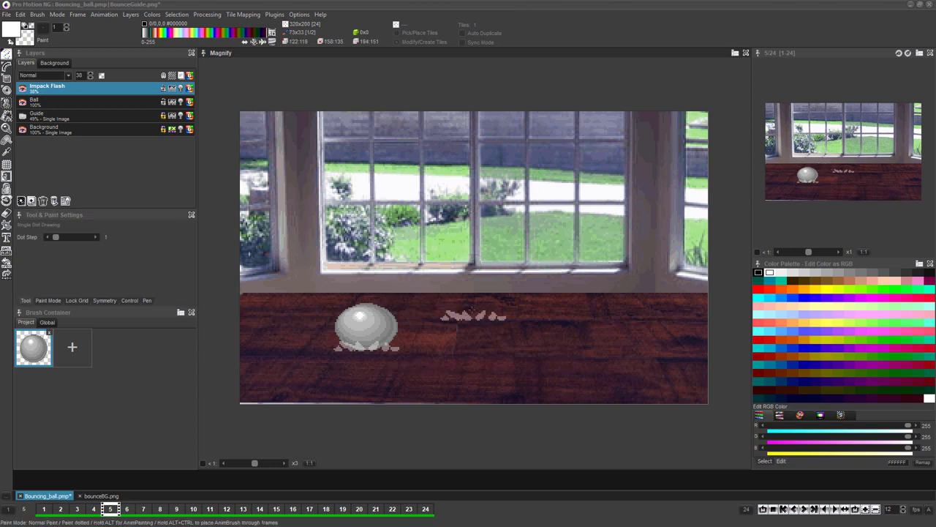
Step: Stamp the first splash brush frame under the squashed ball on frame 11 and the second one at the same spot on frame 12
{"action": "key", "text": "2"}
{"action": "key", "text": "2"}
{"action": "key", "text": "2"}
{"action": "key", "text": "period"}
{"action": "key", "text": "period"}
{"action": "key", "text": "period"}
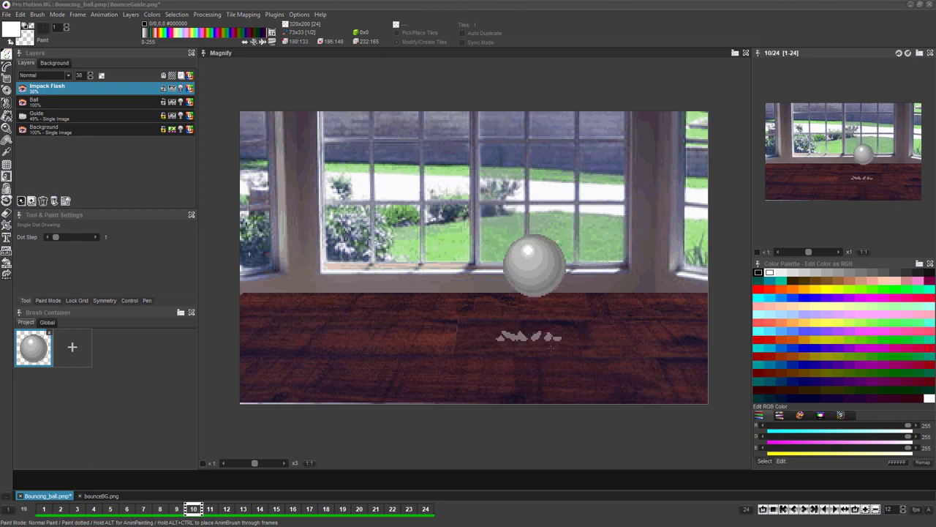
{"action": "key", "text": "period"}
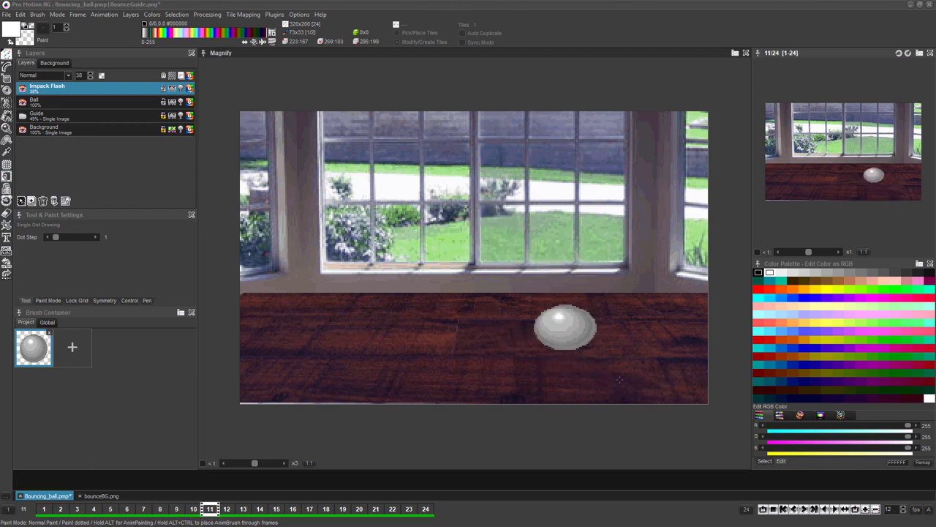
{"action": "key", "text": "comma"}
{"action": "key", "text": "comma"}
{"action": "key", "text": "period"}
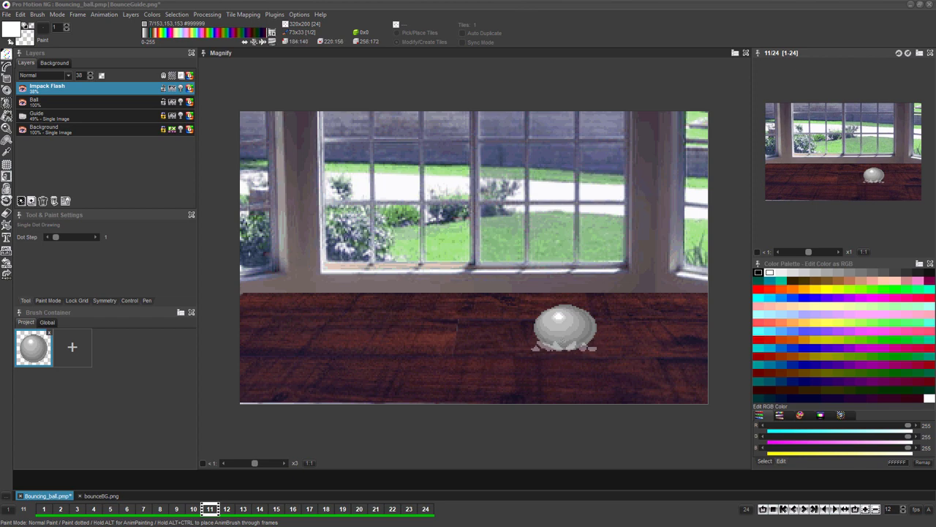
{"action": "key", "text": "2"}
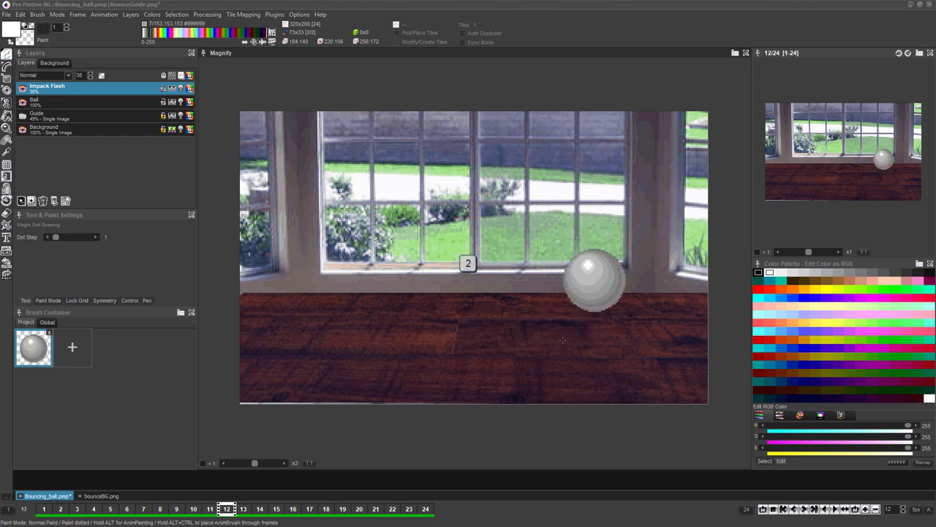
{"action": "left_click", "coordinate": [564, 343]}
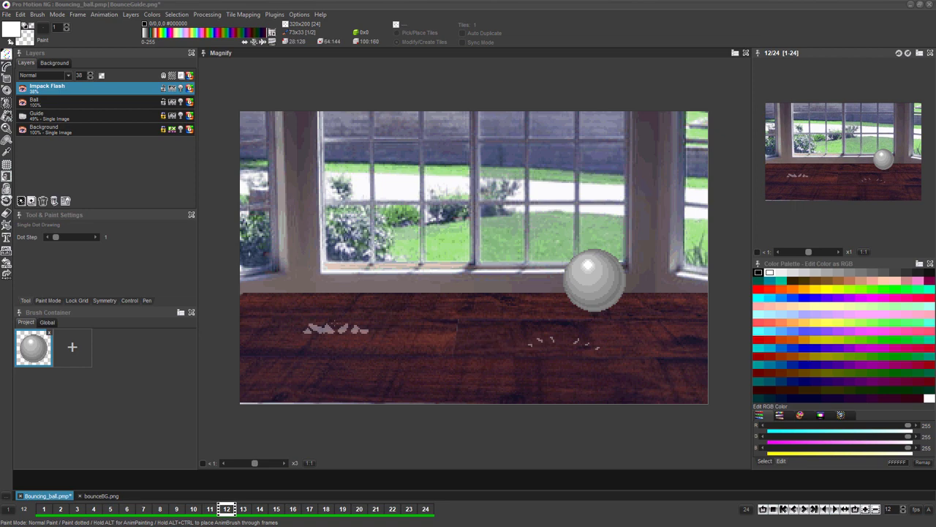
Step: Stamp the animated splash brush under the ball at the third floor contact on frame 15
{"action": "key", "text": "2"}
{"action": "key", "text": "2"}
{"action": "key", "text": "2"}
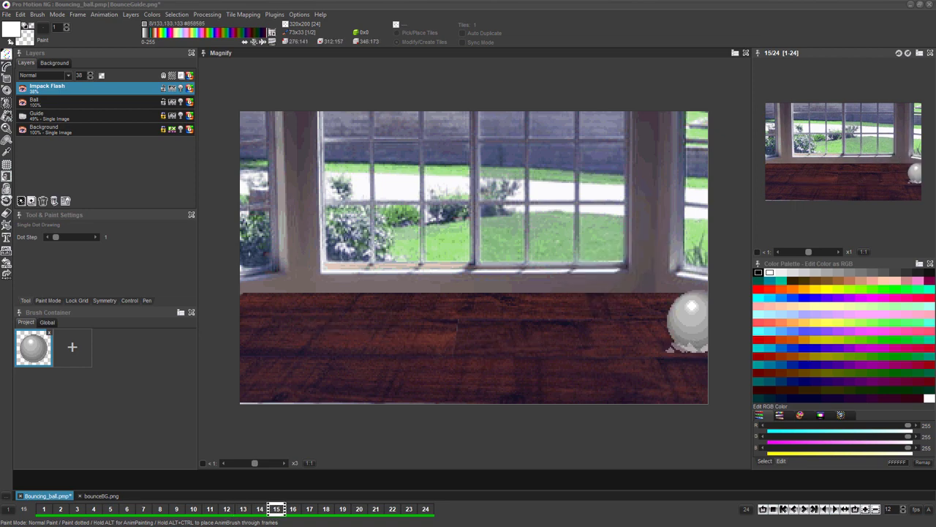
{"action": "key", "text": "2"}
Step: Step back to frame 4 and forward again, then play the animation to review the impact flashes
{"action": "key", "text": "1"}
{"action": "key", "text": "1"}
{"action": "key", "text": "1"}
{"action": "key", "text": "1"}
{"action": "key", "text": "1"}
{"action": "key", "text": "1"}
{"action": "key", "text": "1"}
{"action": "key", "text": "1"}
{"action": "key", "text": "1"}
{"action": "key", "text": "1"}
{"action": "key", "text": "1"}
{"action": "key", "text": "1"}
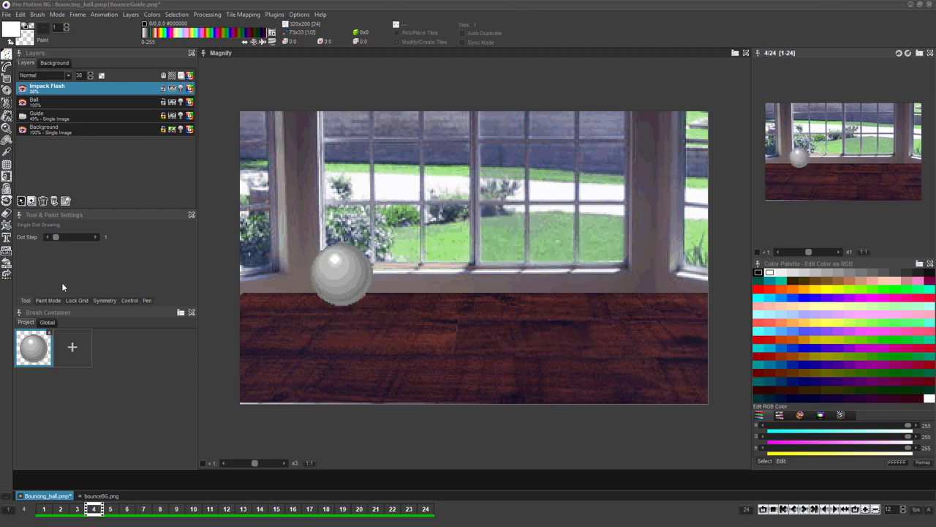
{"action": "key", "text": "2"}
{"action": "key", "text": "2"}
{"action": "key", "text": "2"}
{"action": "key", "text": "2"}
{"action": "key", "text": "2"}
{"action": "key", "text": "2"}
{"action": "key", "text": "2"}
{"action": "key", "text": "2"}
{"action": "key", "text": "2"}
{"action": "key", "text": "2"}
{"action": "key", "text": "2"}
{"action": "key", "text": "4"}
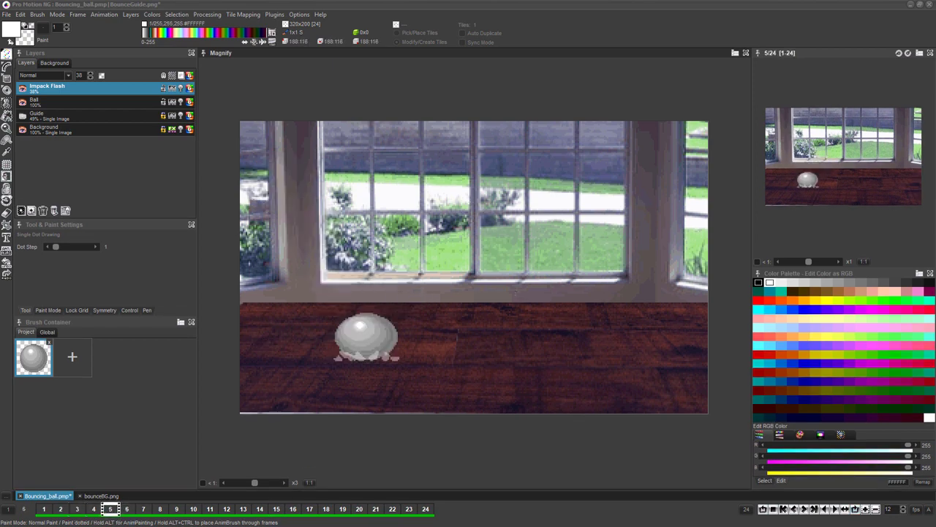
{"action": "key", "text": "space"}
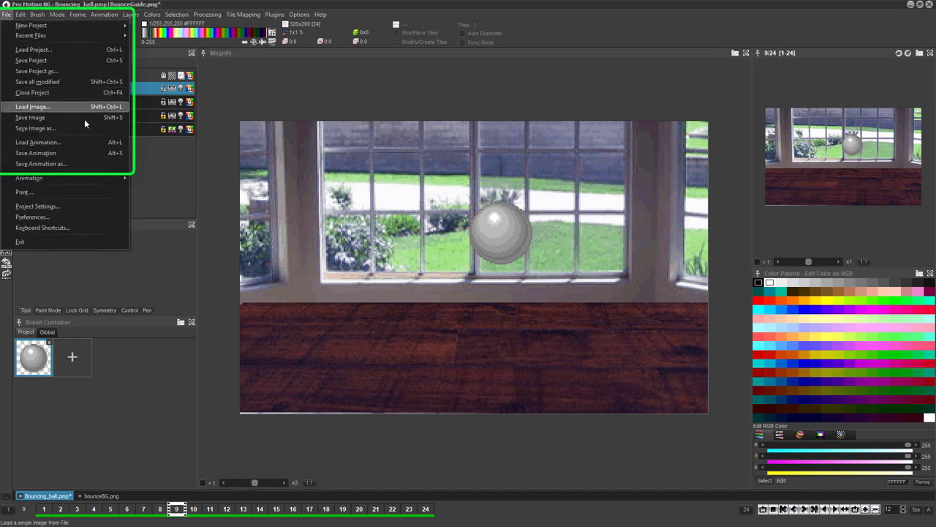
Step: Save the animation as an AVI video named Bouncing_ballFINISHED.avi in the AnimTutorial folder, using the existing file's name
{"action": "left_click", "coordinate": [72, 163]}
{"action": "left_click", "coordinate": [452, 298]}
{"action": "left_click", "coordinate": [455, 307]}
{"action": "left_click", "coordinate": [411, 184]}
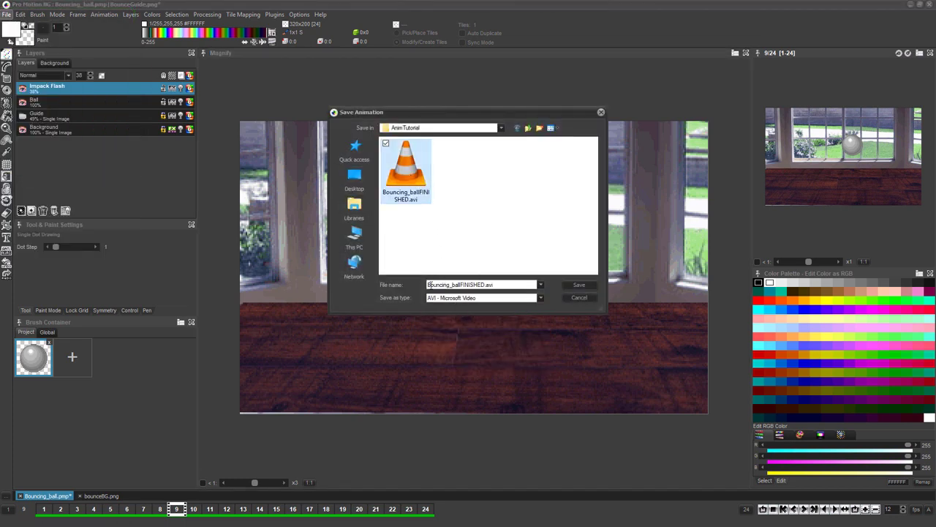
{"action": "left_click", "coordinate": [579, 287]}
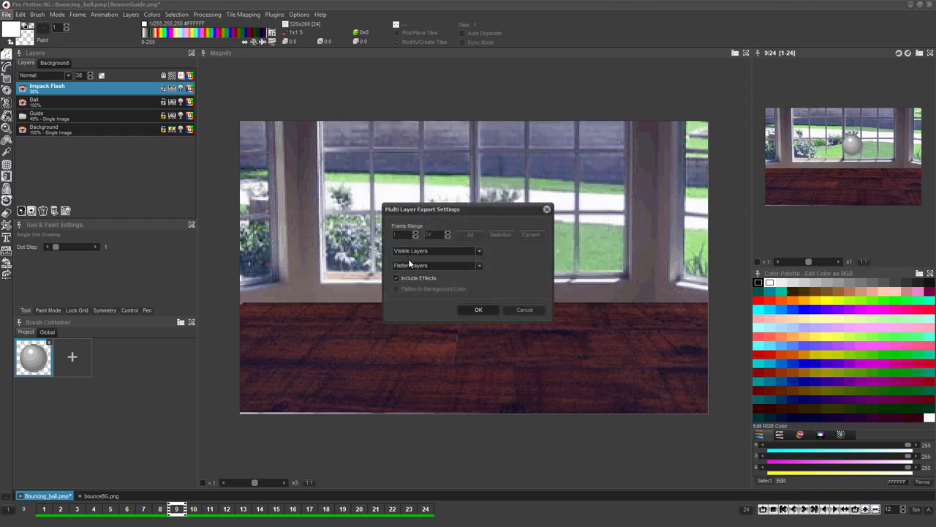
Step: Export the visible layers flattened with effects included, using the Full Frames (Uncompressed) compressor
{"action": "left_click", "coordinate": [477, 310]}
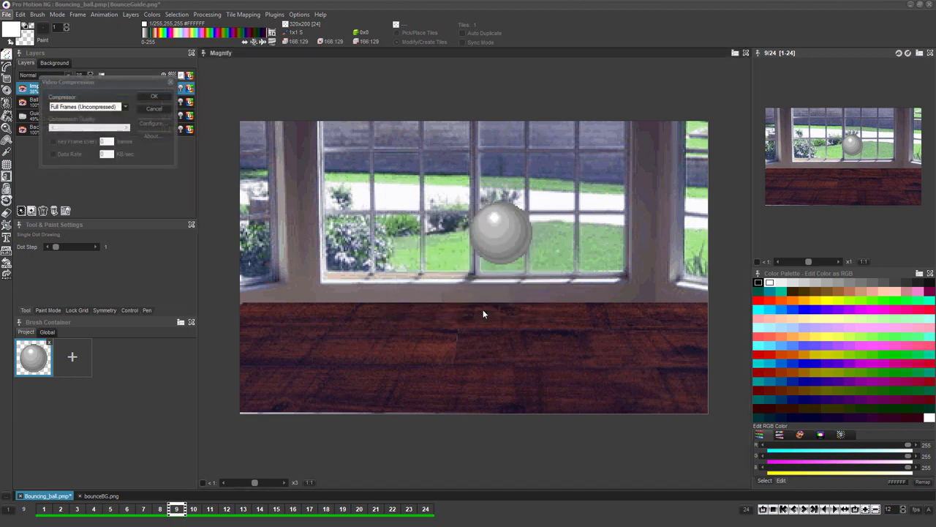
{"action": "left_click", "coordinate": [72, 110]}
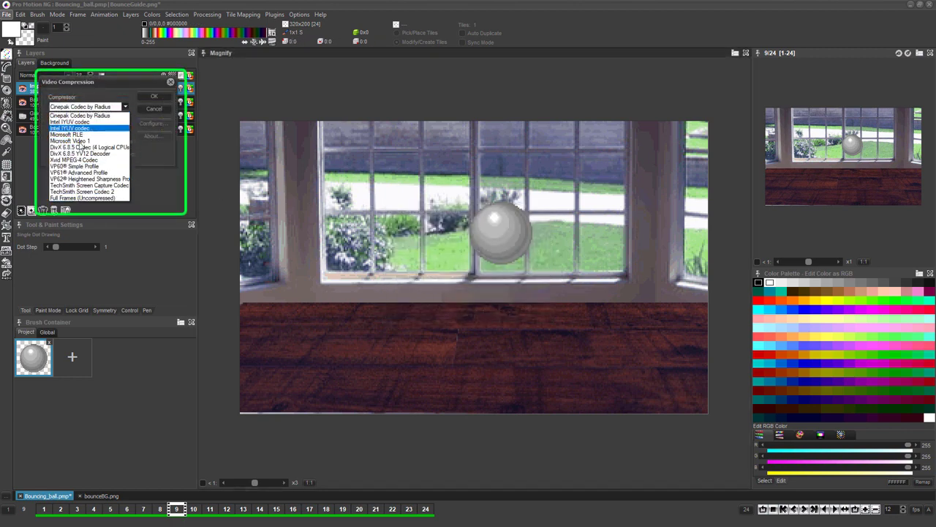
{"action": "left_click", "coordinate": [81, 198]}
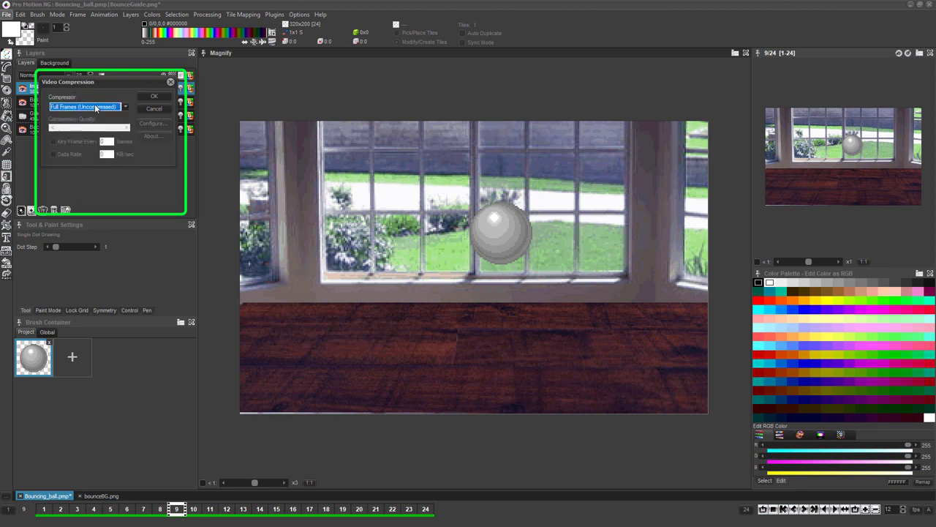
{"action": "left_click", "coordinate": [150, 95]}
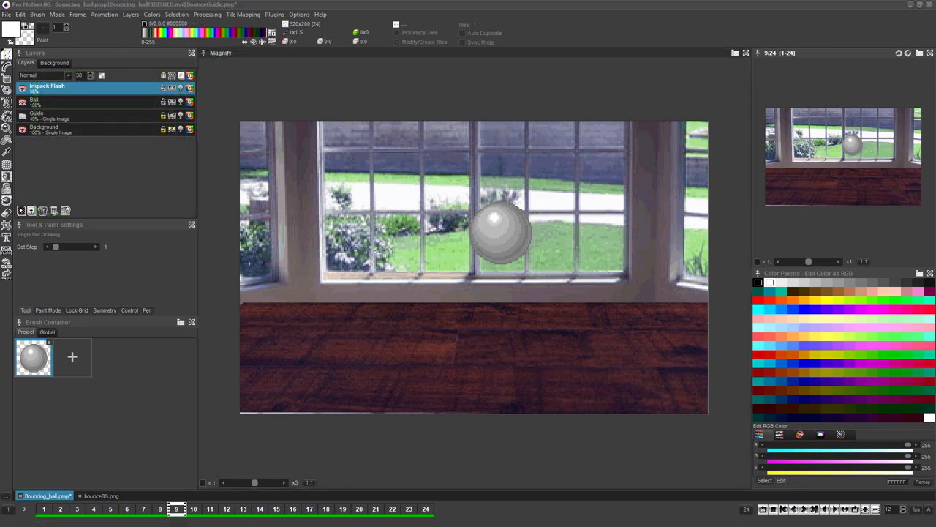
Step: Switch to the AnimTutorial folder in File Explorer and open Bouncing_ballFINISHED.avi for viewing
{"action": "left_click_drag", "start_coordinate": [935, 275], "coordinate": [608, 135]}
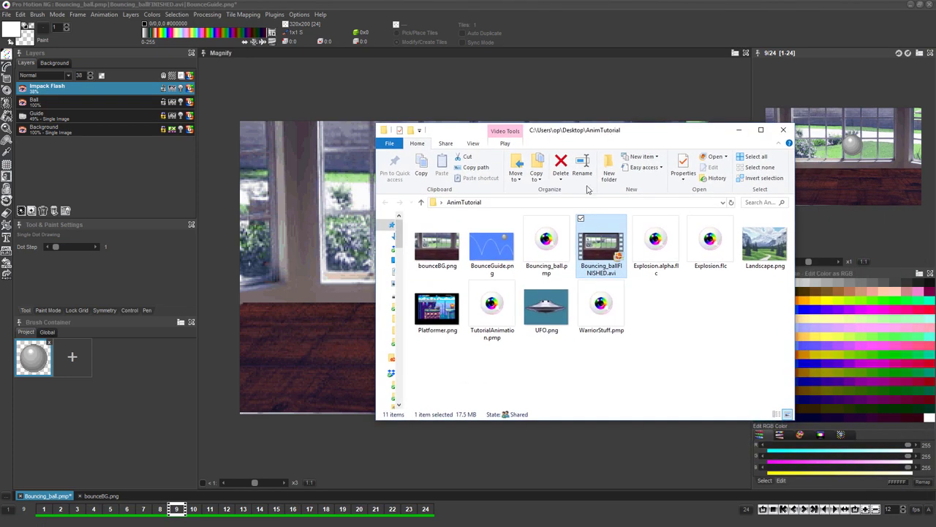
{"action": "left_click", "coordinate": [726, 324]}
{"action": "double_click", "coordinate": [597, 269]}
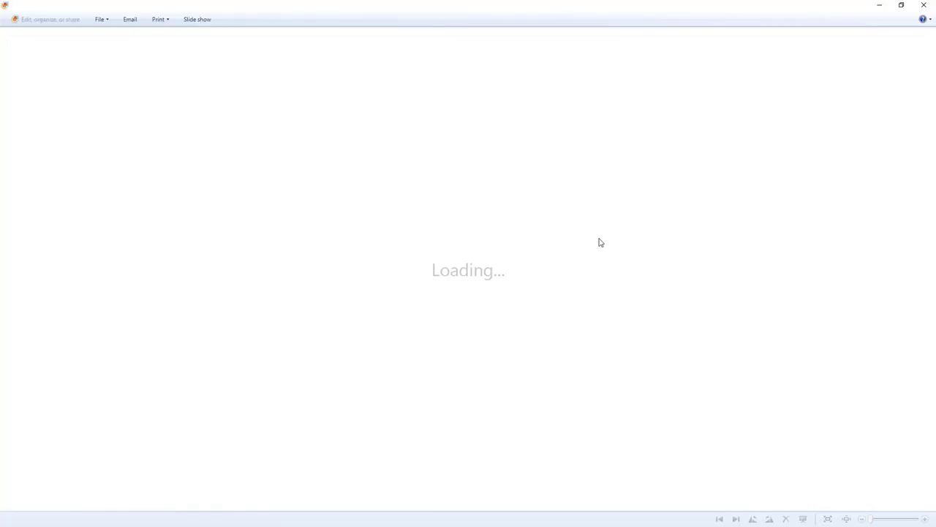